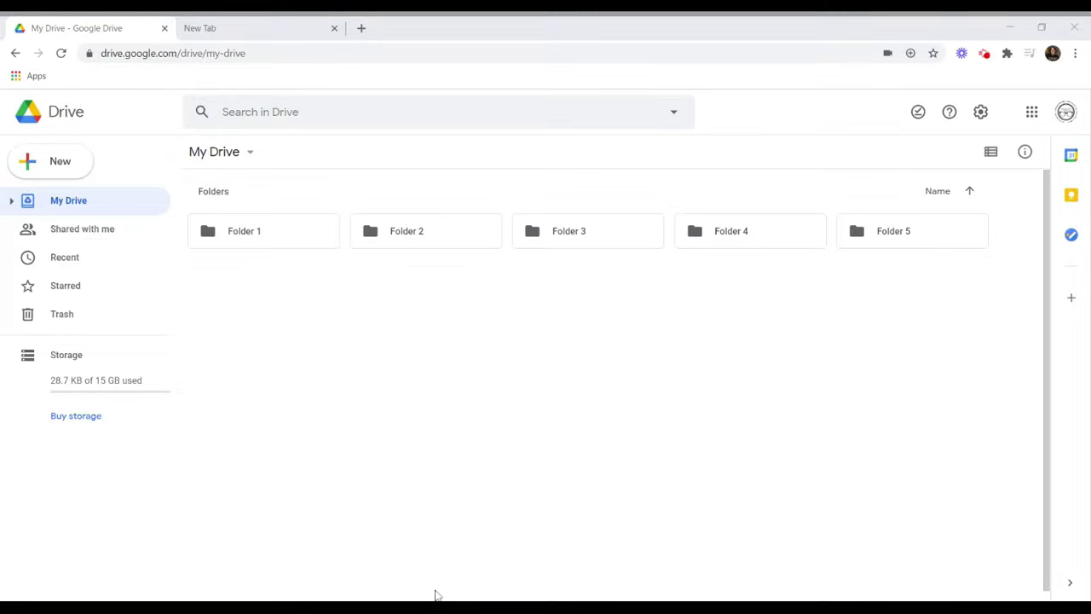
- From Drive's New > More menu, create a blank Google Drawings file
{"action": "left_click", "coordinate": [829, 485]}
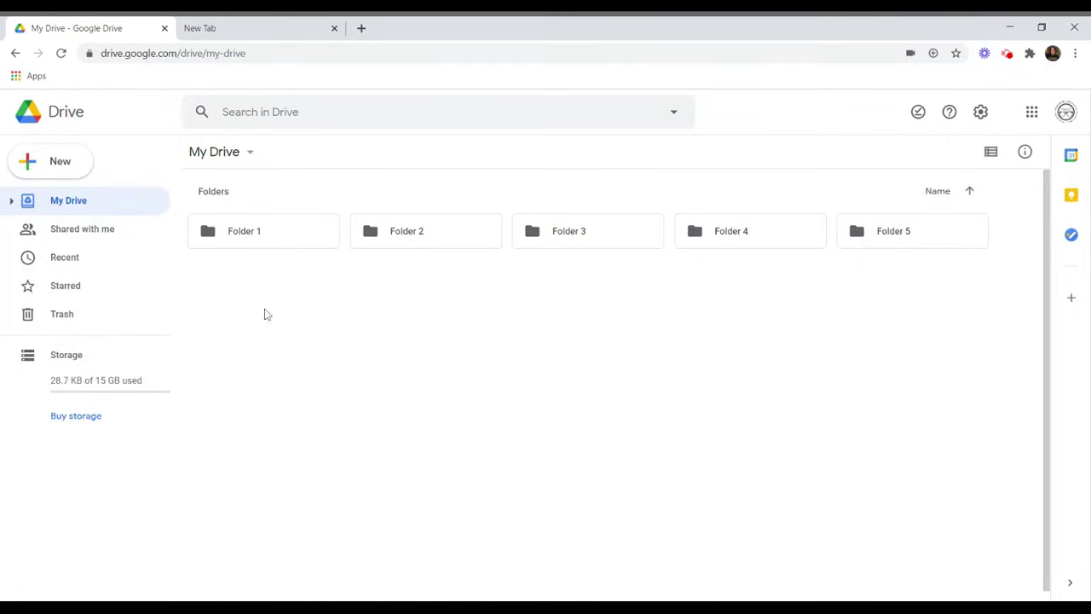
{"action": "left_click", "coordinate": [67, 173]}
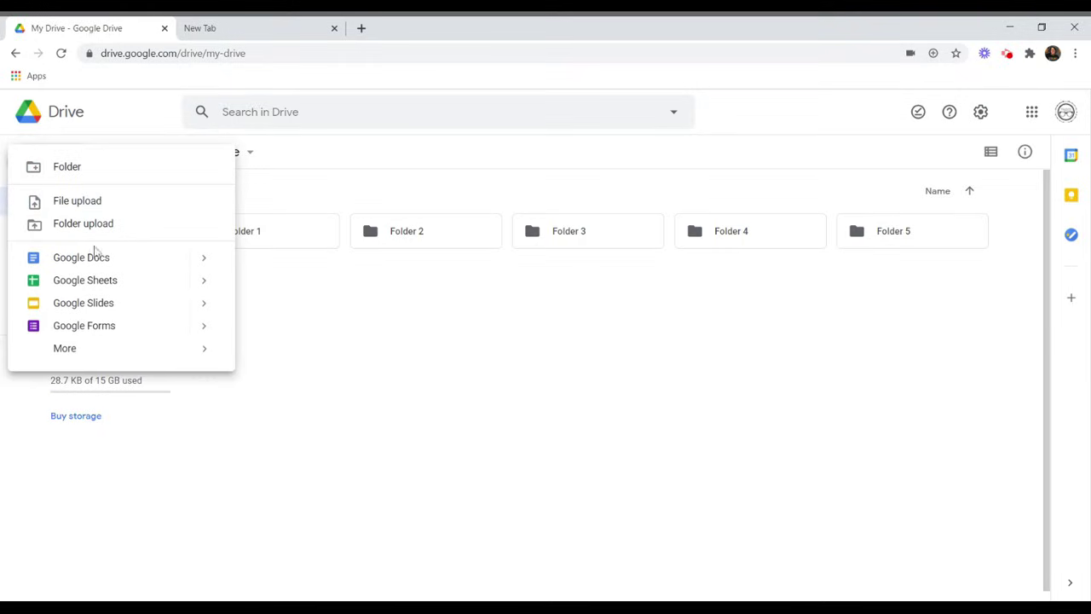
{"action": "mouse_move", "coordinate": [95, 347]}
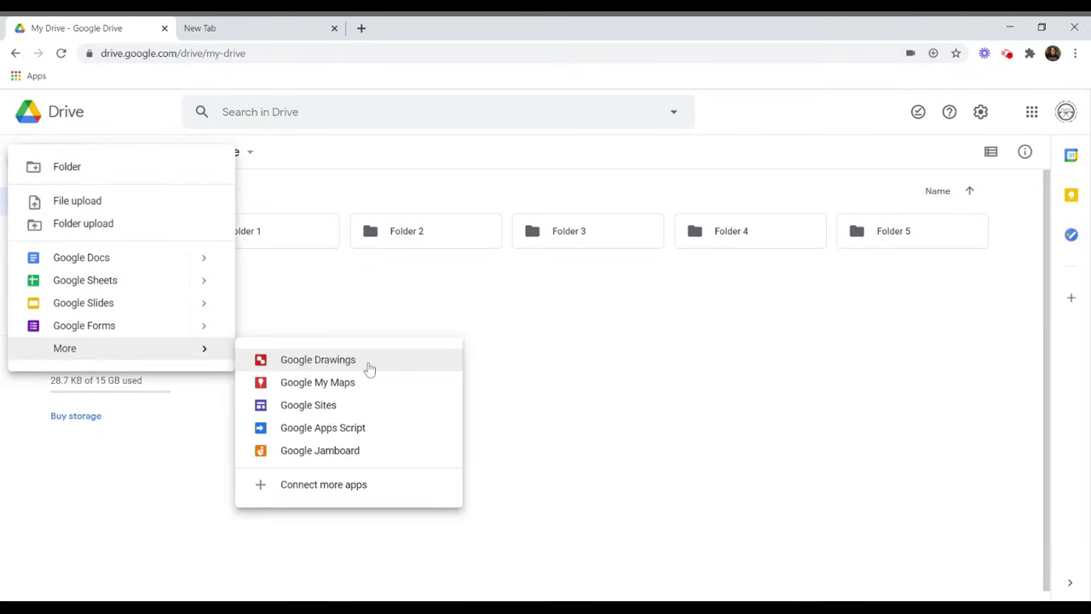
{"action": "left_click", "coordinate": [369, 367]}
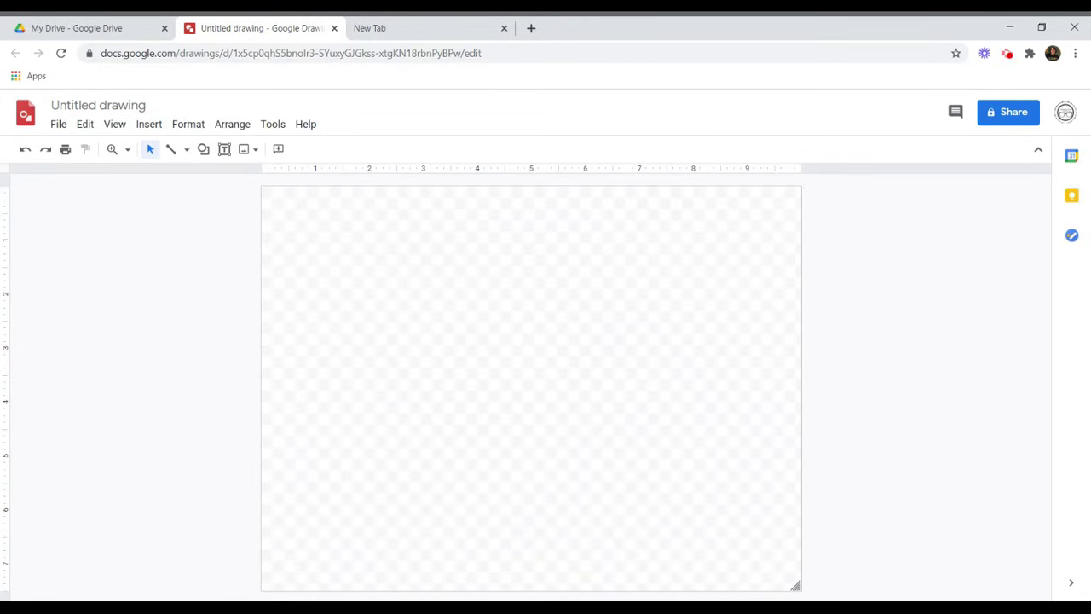
- Fill the canvas background with a custom solid cyan colour
{"action": "right_click", "coordinate": [472, 285]}
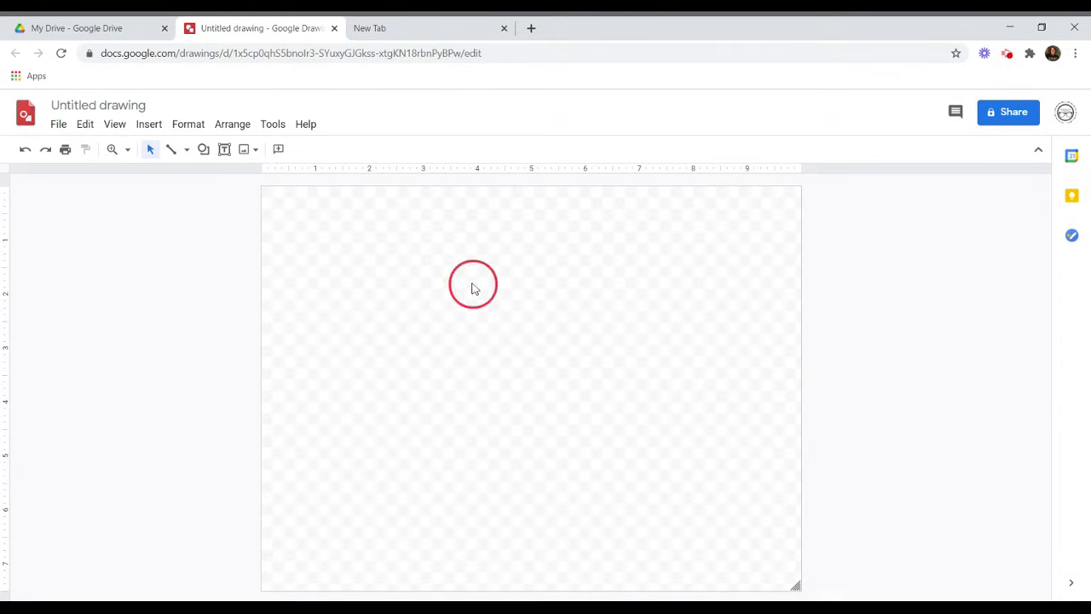
{"action": "left_click", "coordinate": [544, 426]}
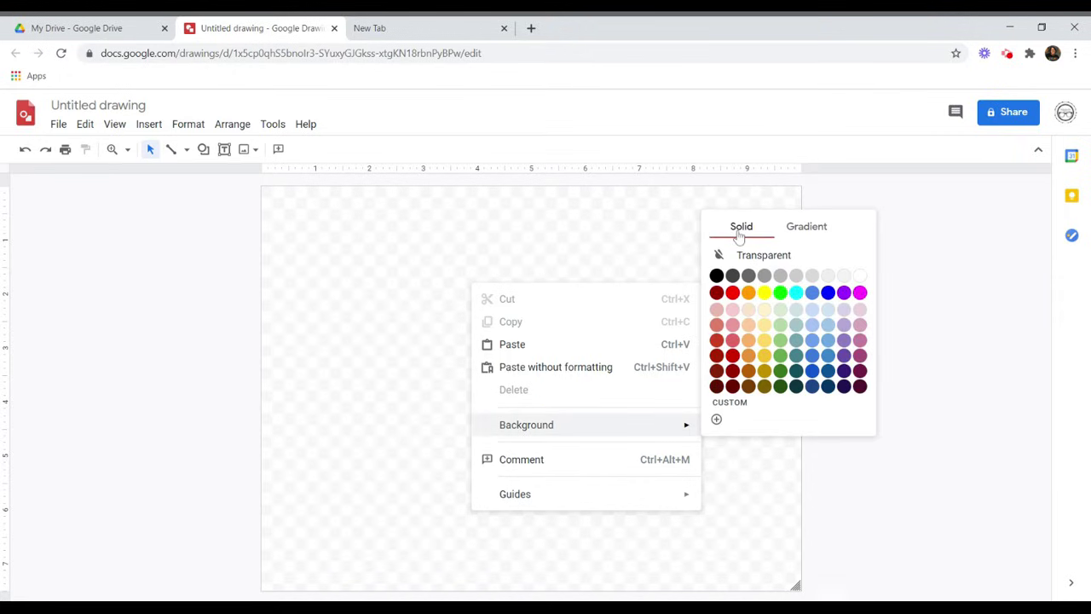
{"action": "left_click", "coordinate": [805, 231]}
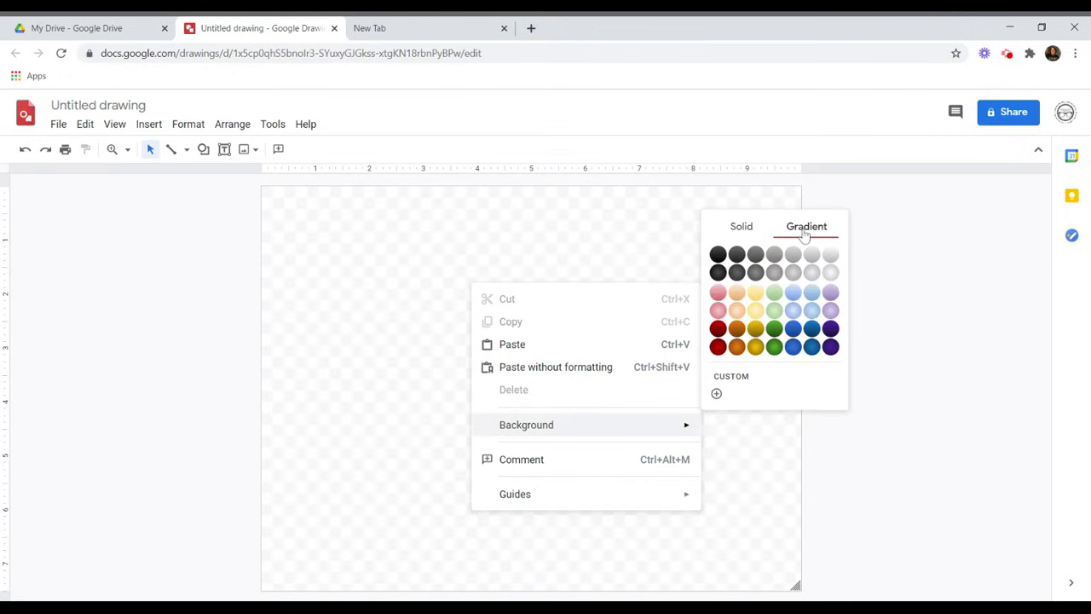
{"action": "left_click", "coordinate": [739, 231]}
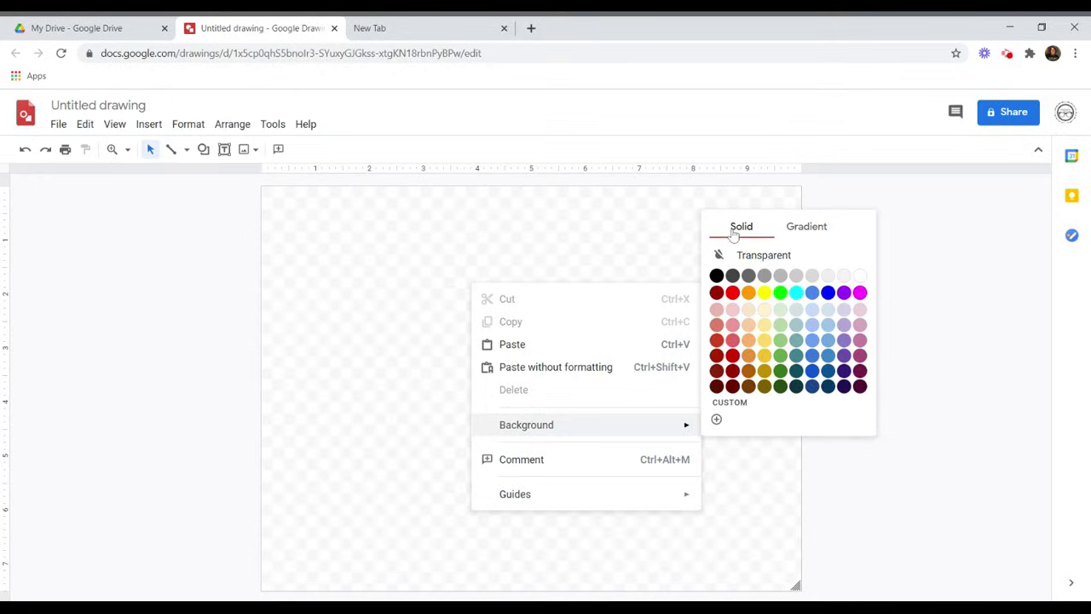
{"action": "left_click", "coordinate": [719, 420]}
{"action": "left_click", "coordinate": [493, 393]}
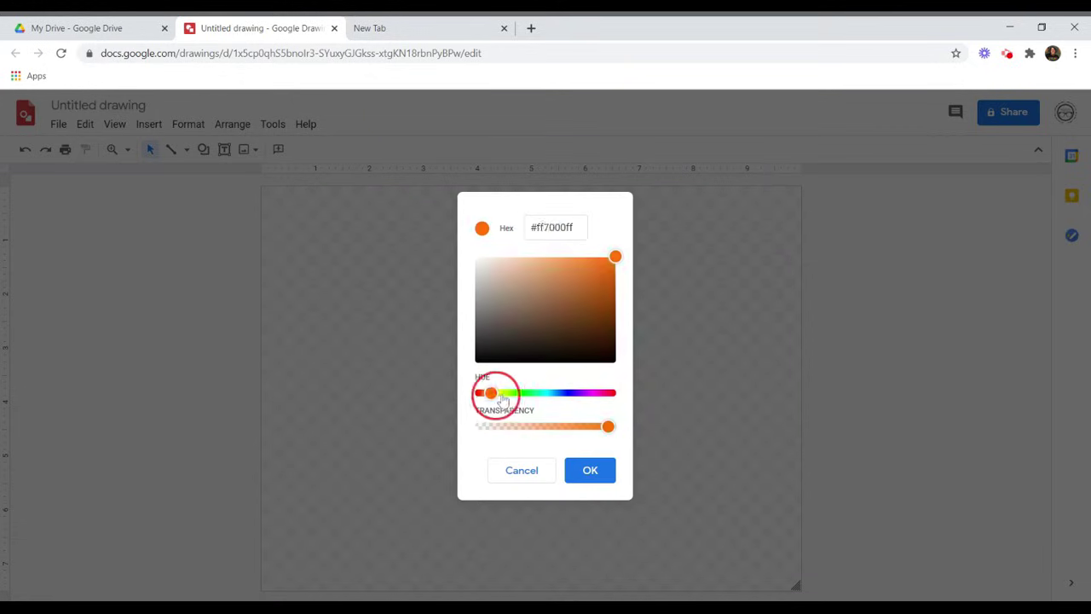
{"action": "left_click", "coordinate": [545, 393]}
{"action": "left_click", "coordinate": [590, 470]}
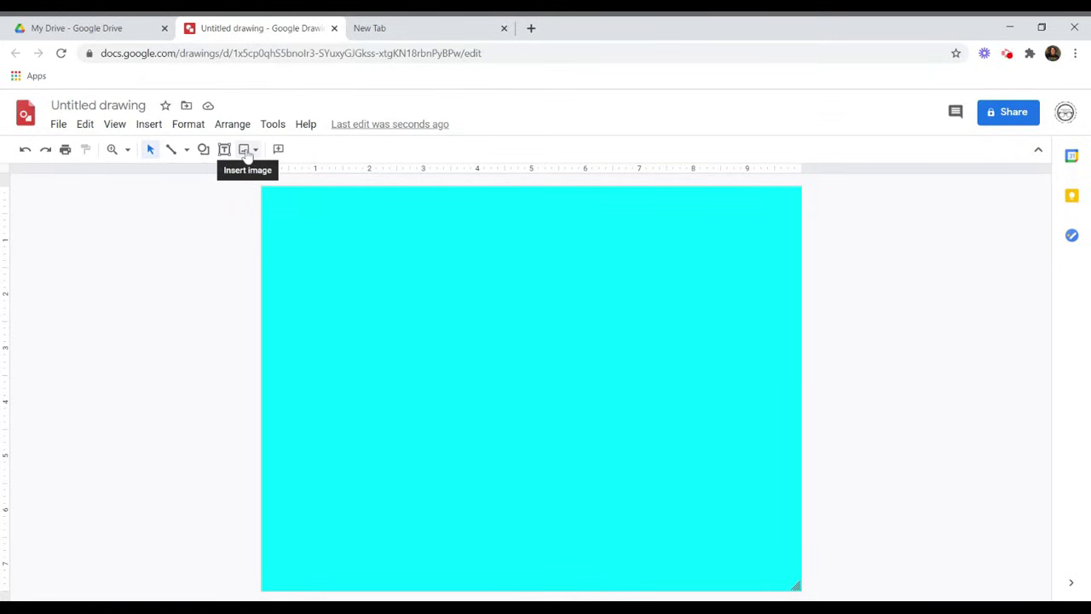
- Draw a closed four-point curve blob on the upper left of the canvas
{"action": "left_click", "coordinate": [186, 150]}
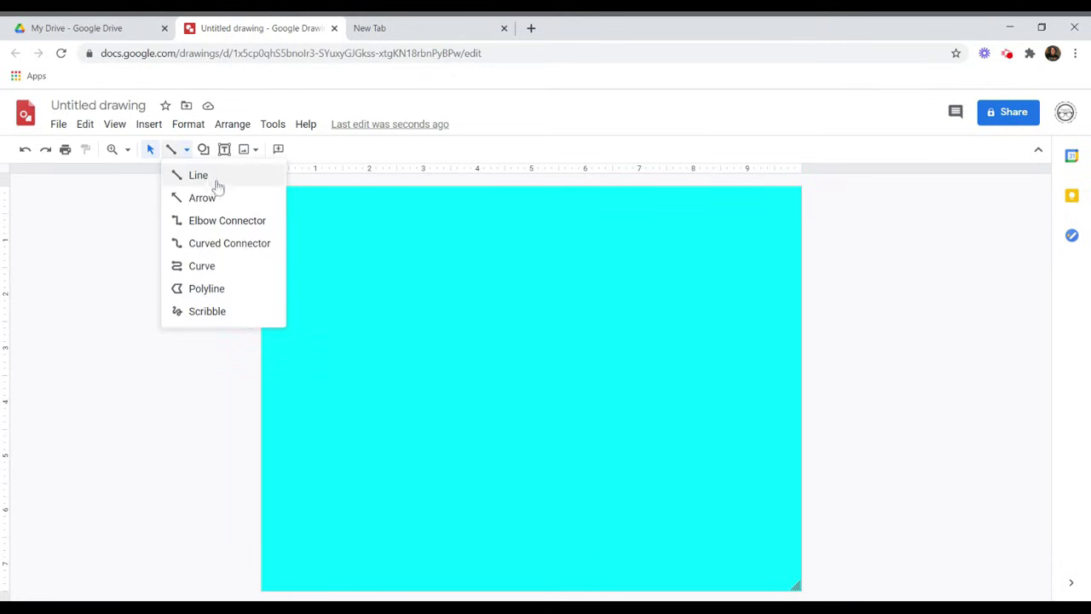
{"action": "left_click", "coordinate": [202, 266]}
{"action": "left_click", "coordinate": [349, 275]}
{"action": "left_click", "coordinate": [436, 244]}
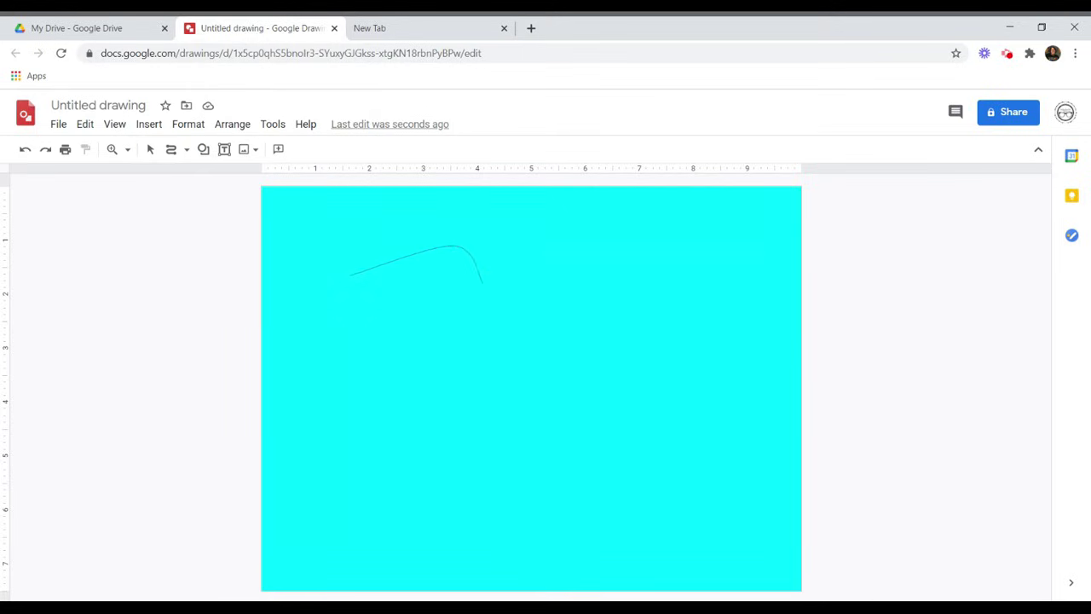
{"action": "left_click", "coordinate": [493, 365]}
{"action": "left_click", "coordinate": [358, 381]}
{"action": "left_click", "coordinate": [347, 276]}
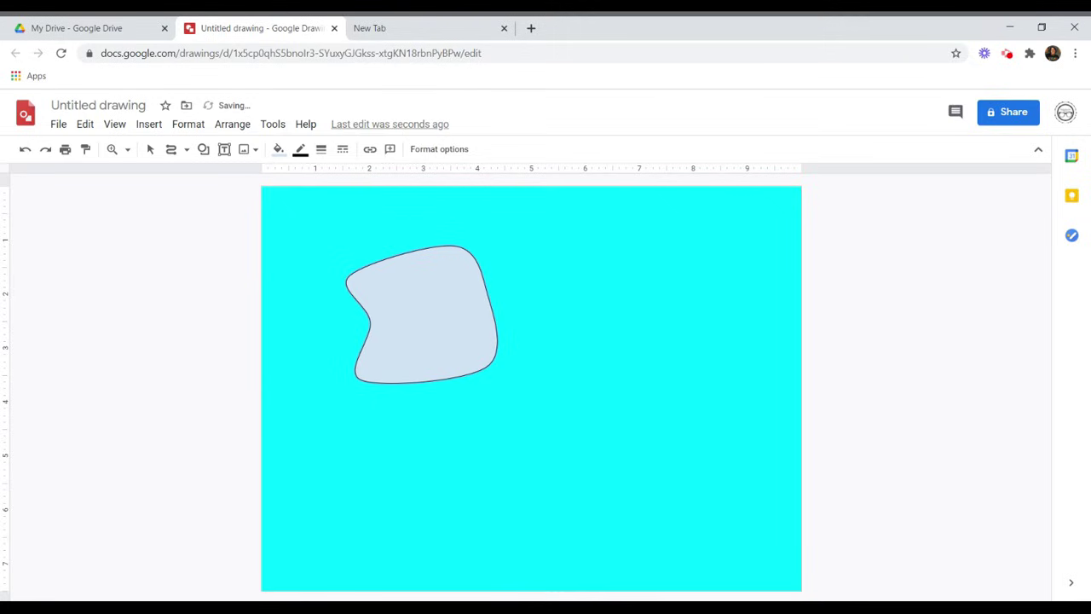
- Draw a pie shape on the right side of the canvas
{"action": "left_click", "coordinate": [204, 154]}
{"action": "mouse_move", "coordinate": [240, 176]}
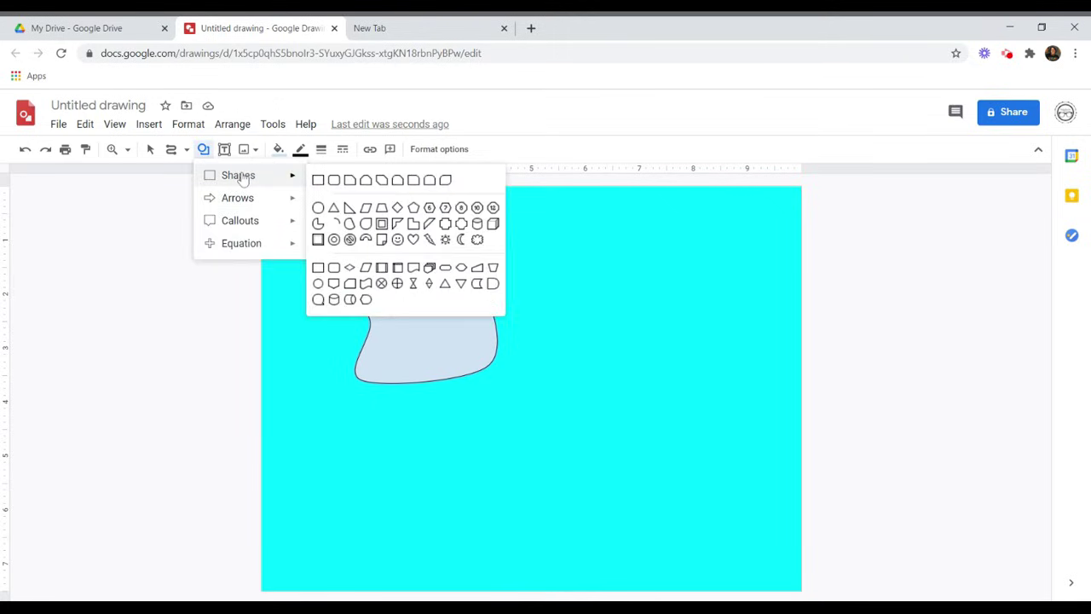
{"action": "left_click", "coordinate": [318, 222]}
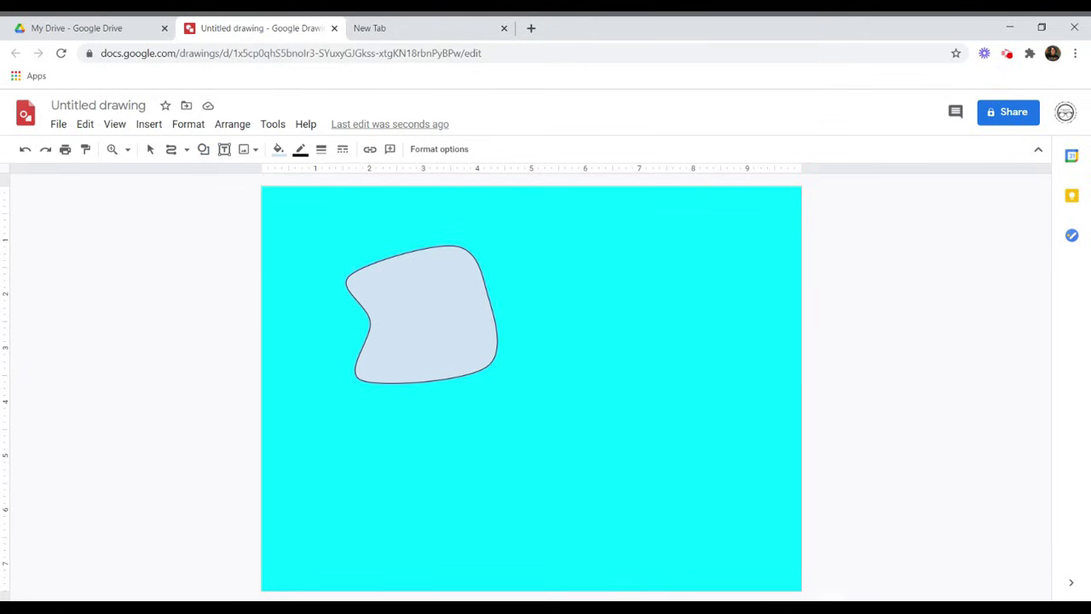
{"action": "left_click_drag", "start_coordinate": [643, 271], "coordinate": [765, 426]}
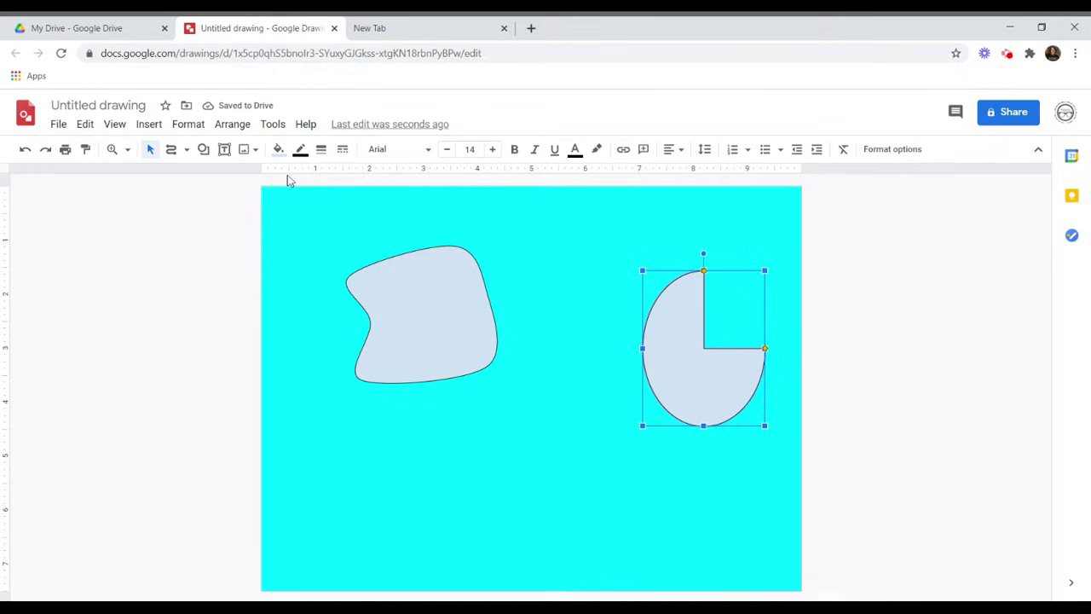
- Give the blob a yellow fill and a 3px dashed magenta border
{"action": "left_click", "coordinate": [478, 305]}
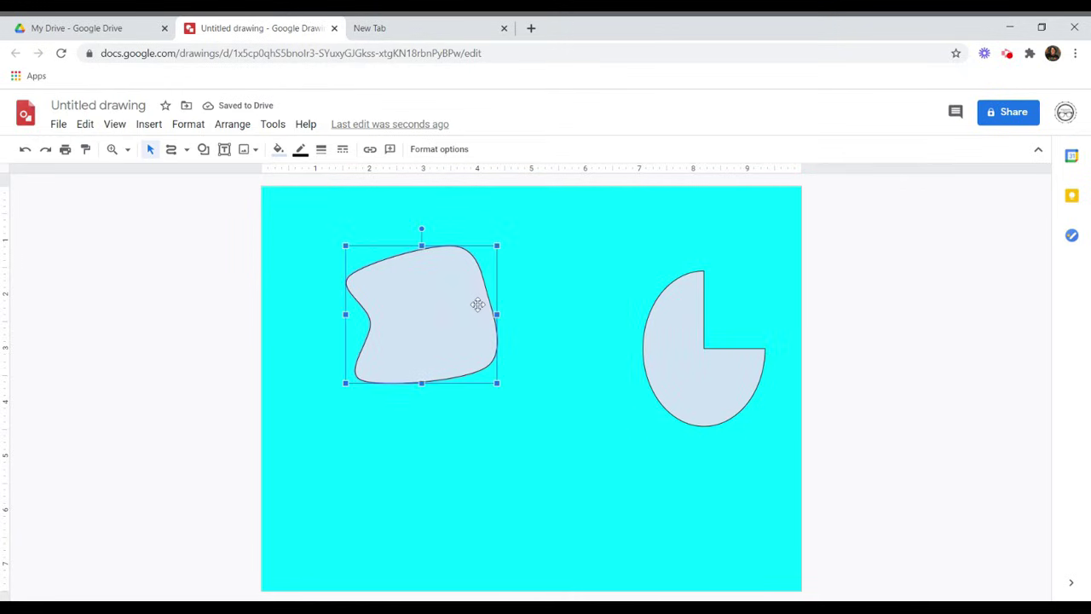
{"action": "left_click", "coordinate": [278, 150]}
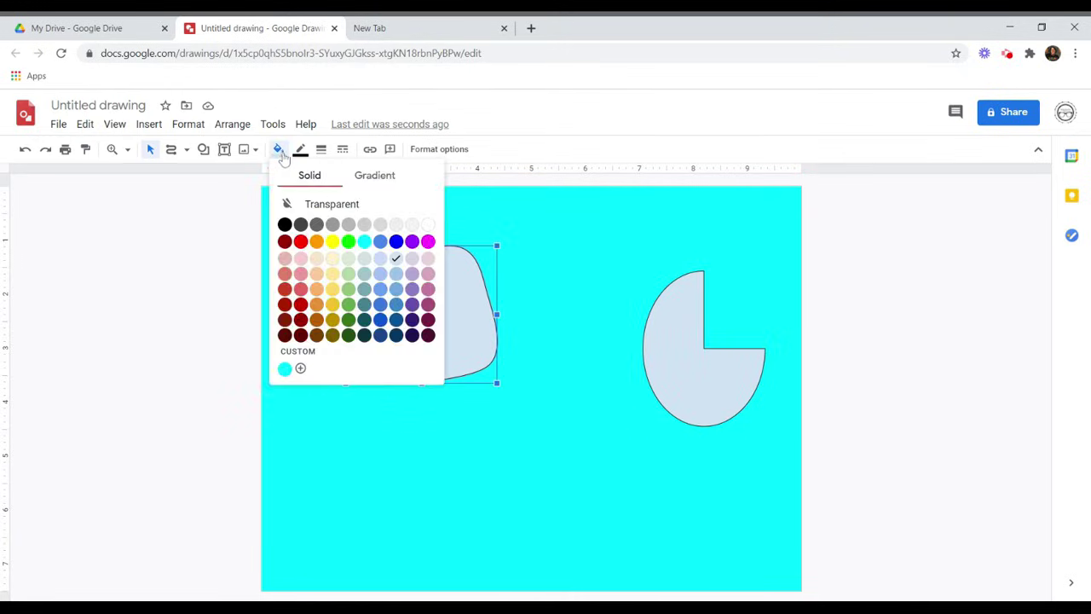
{"action": "left_click", "coordinate": [332, 243]}
{"action": "left_click", "coordinate": [300, 149]}
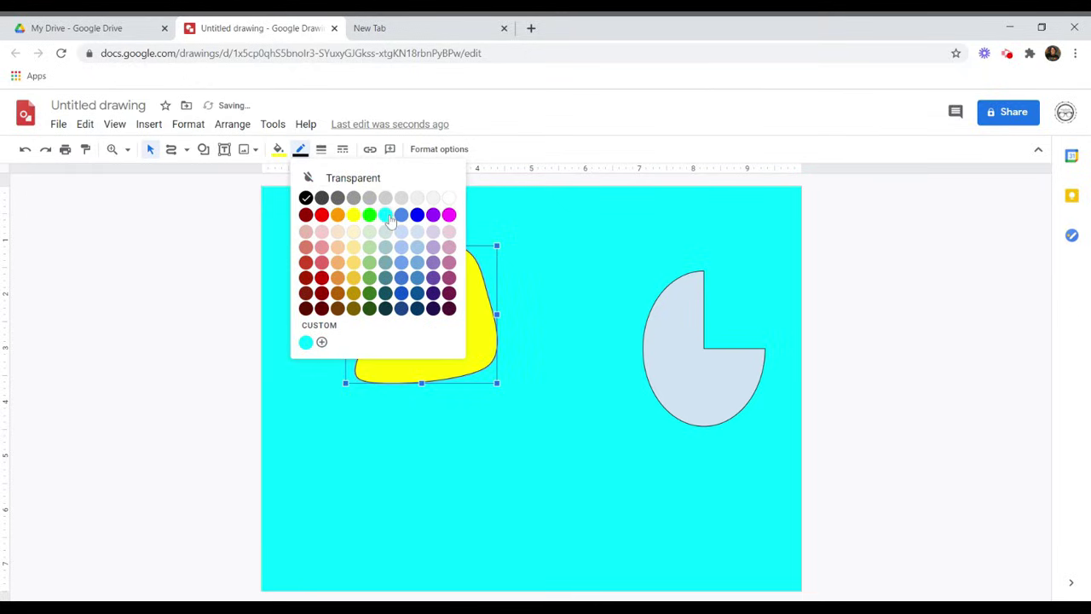
{"action": "left_click", "coordinate": [449, 215]}
{"action": "left_click", "coordinate": [320, 149]}
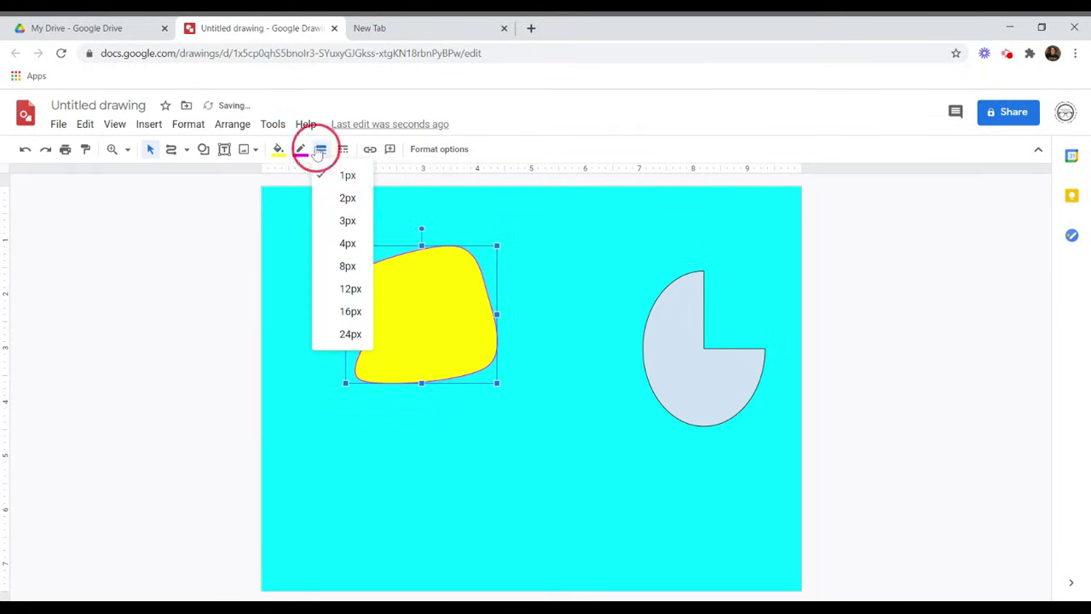
{"action": "left_click", "coordinate": [347, 220]}
{"action": "left_click", "coordinate": [342, 149]}
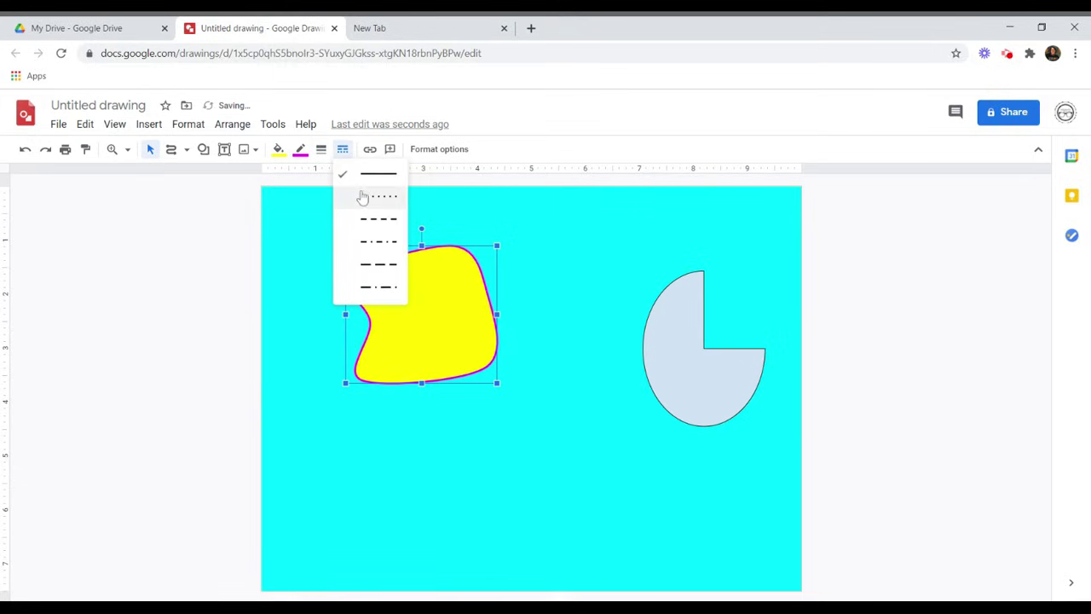
{"action": "left_click", "coordinate": [376, 222]}
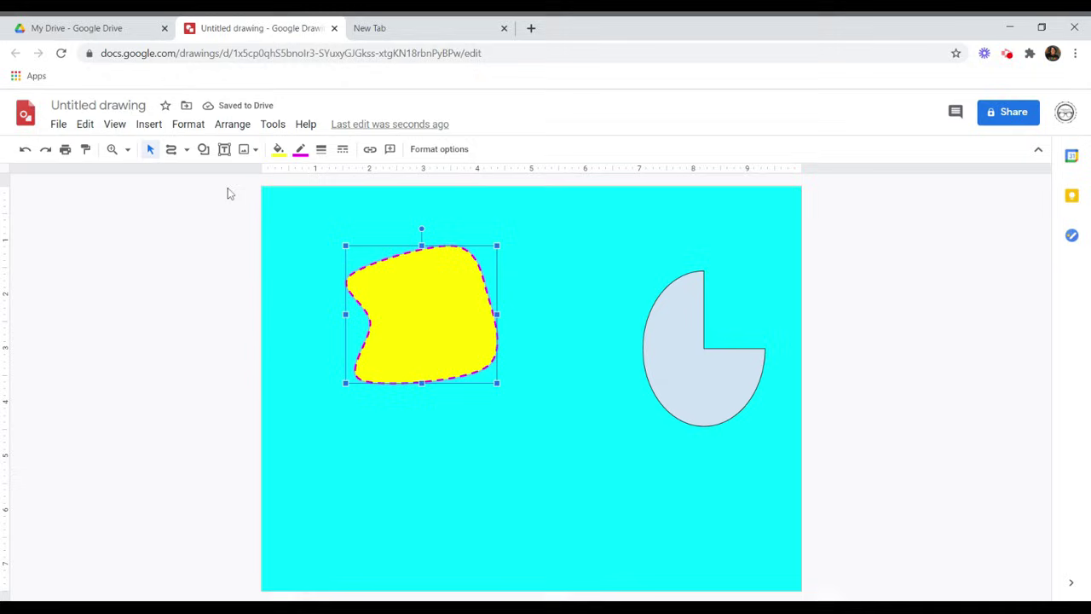
- Add a 'Hello!' text box below the blob with orange fill and yellow border
{"action": "left_click", "coordinate": [225, 153]}
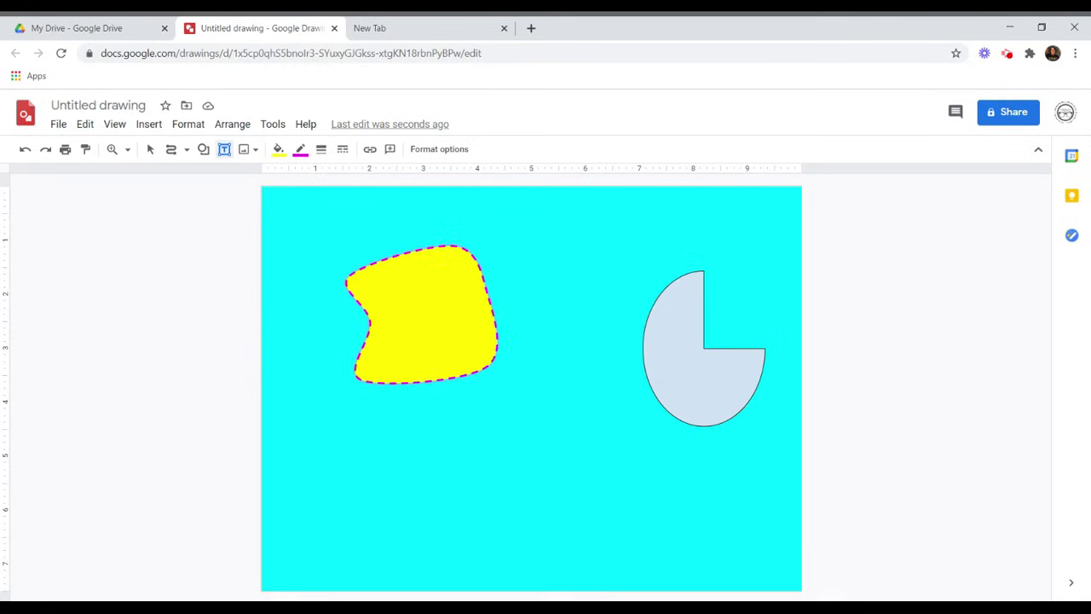
{"action": "left_click_drag", "start_coordinate": [388, 410], "coordinate": [570, 484]}
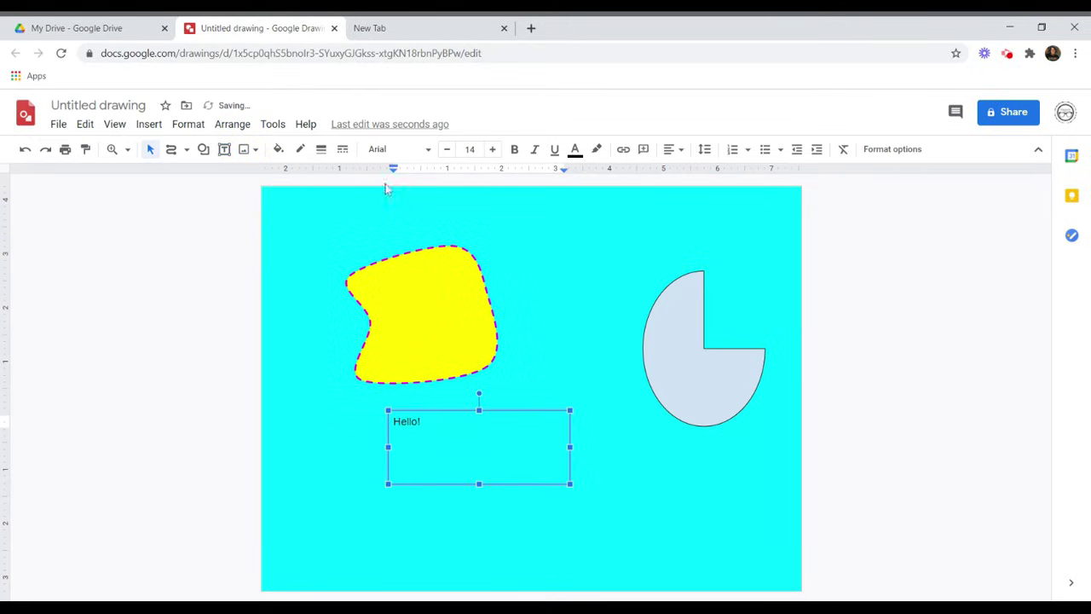
{"action": "left_click", "coordinate": [278, 149]}
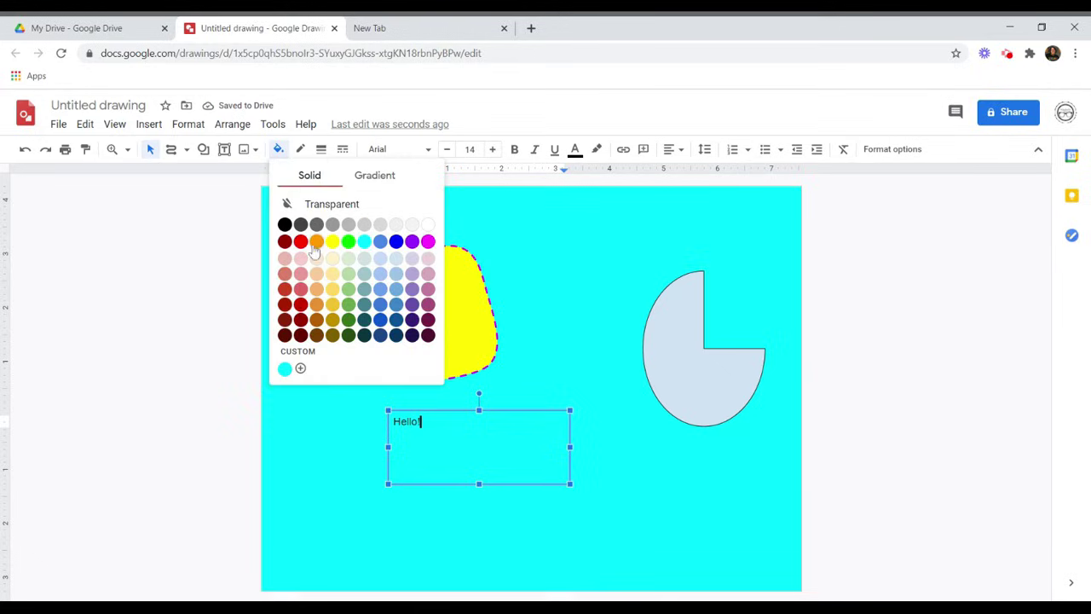
{"action": "left_click", "coordinate": [316, 242]}
{"action": "left_click", "coordinate": [302, 150]}
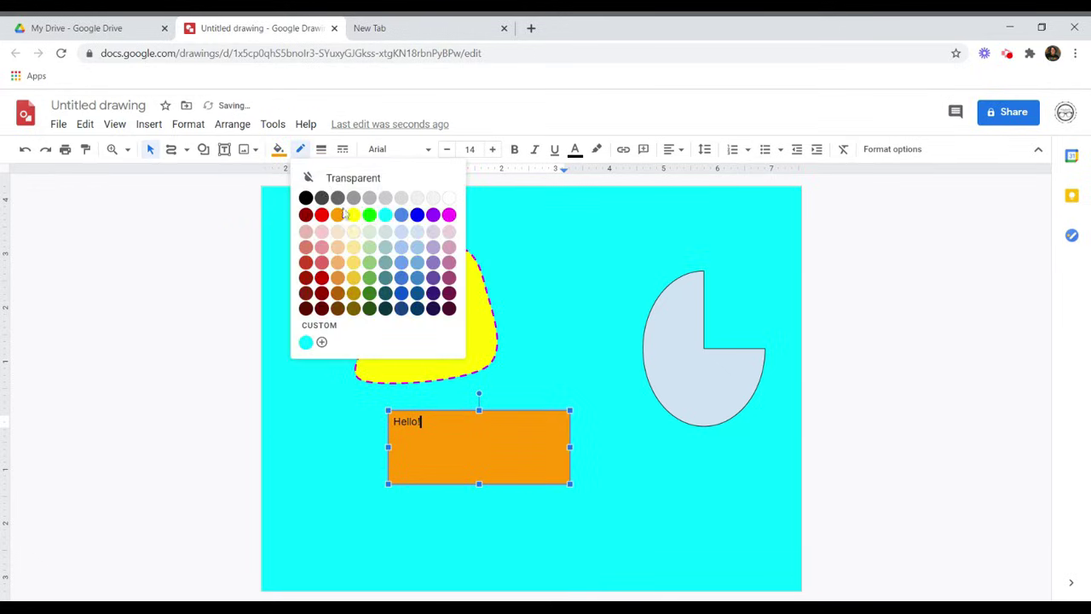
{"action": "left_click", "coordinate": [353, 214]}
{"action": "left_click", "coordinate": [322, 150]}
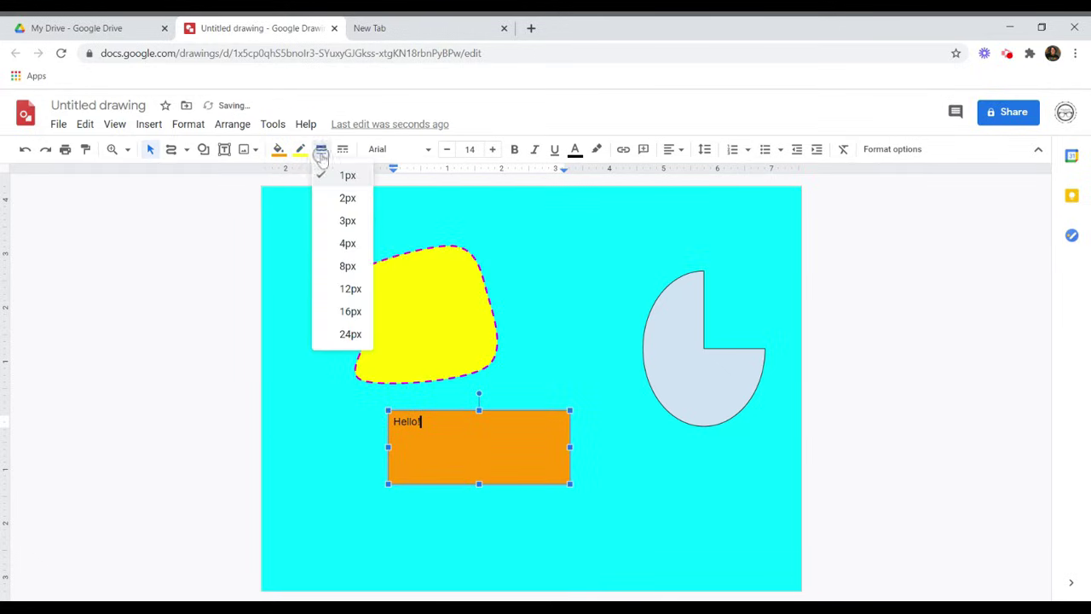
- Set the Hello! box border to 3px, then search web images for 'star' and pick the outline star
{"action": "left_click", "coordinate": [356, 225]}
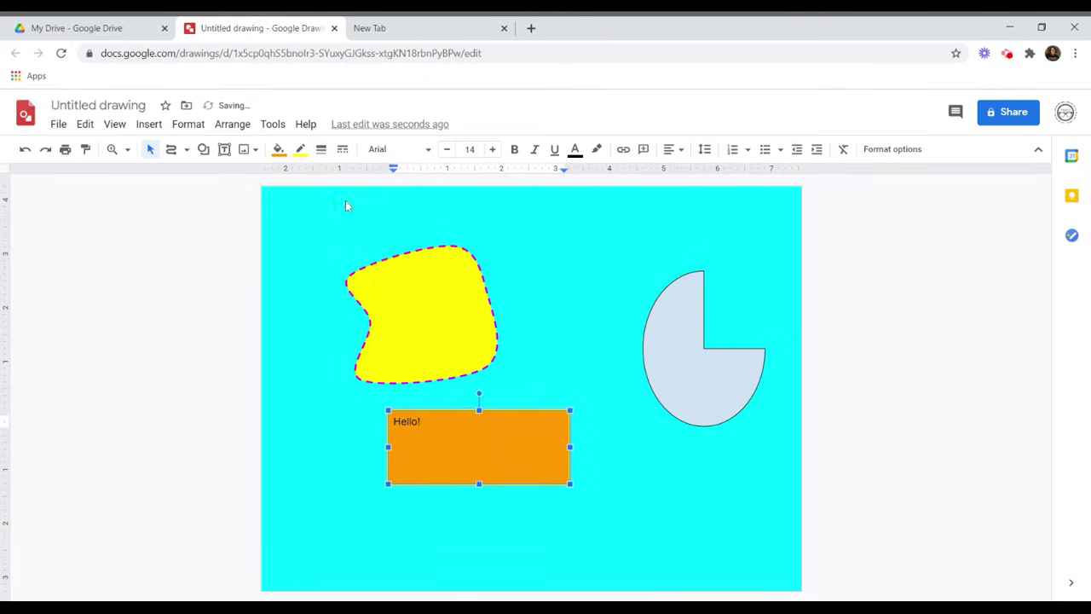
{"action": "left_click", "coordinate": [254, 154]}
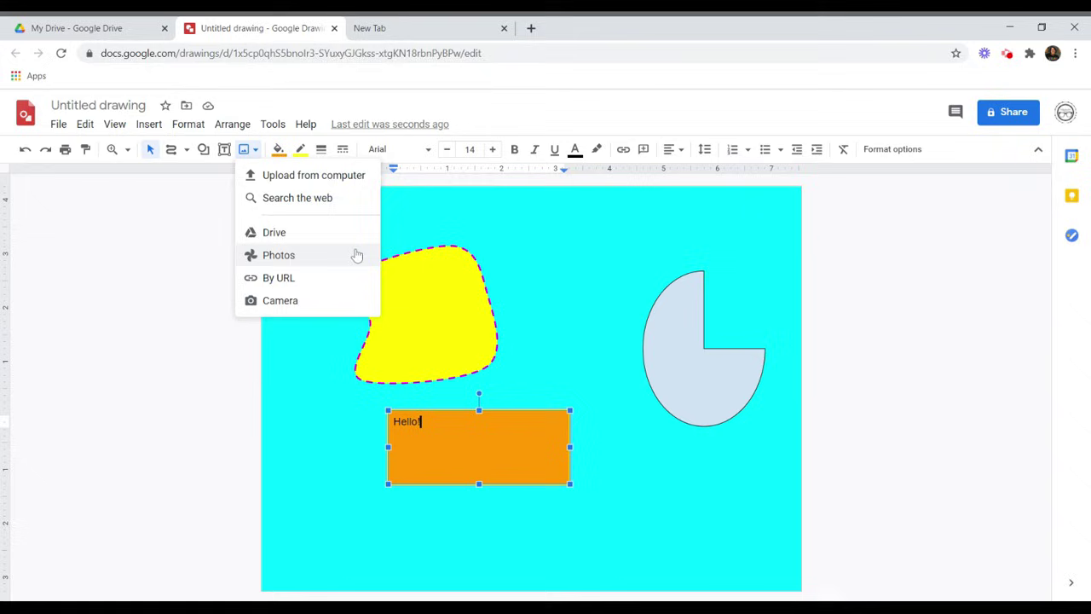
{"action": "left_click", "coordinate": [357, 202]}
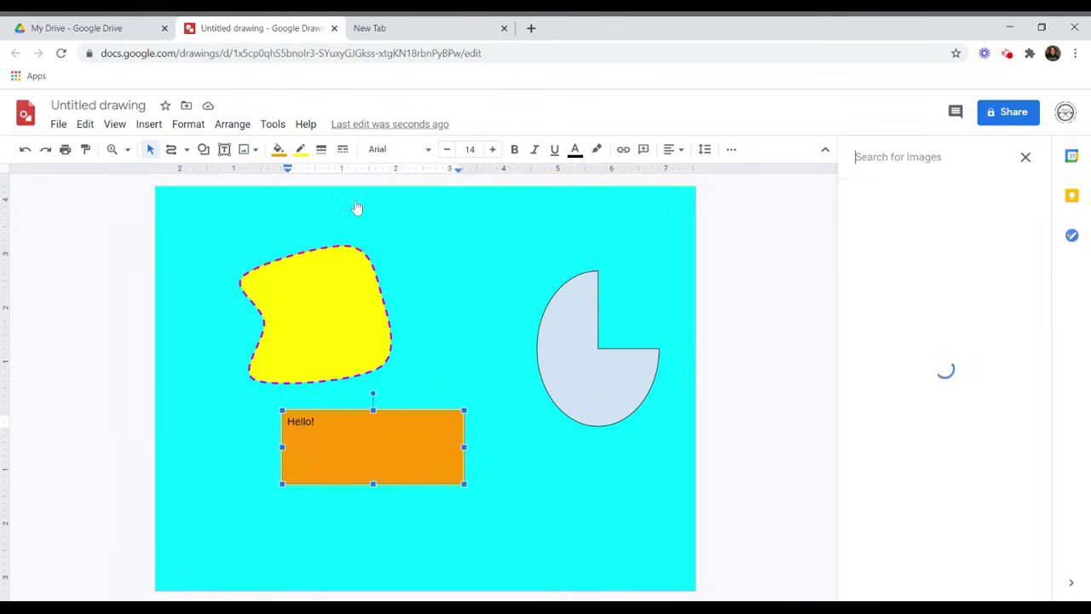
{"action": "type", "text": "star"}
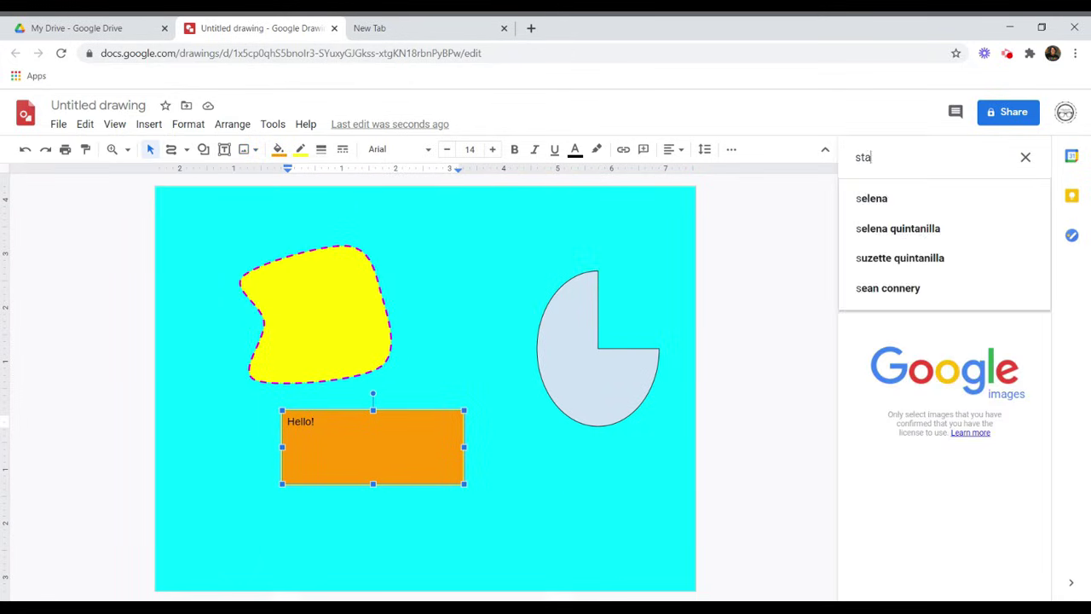
{"action": "key", "text": "Return"}
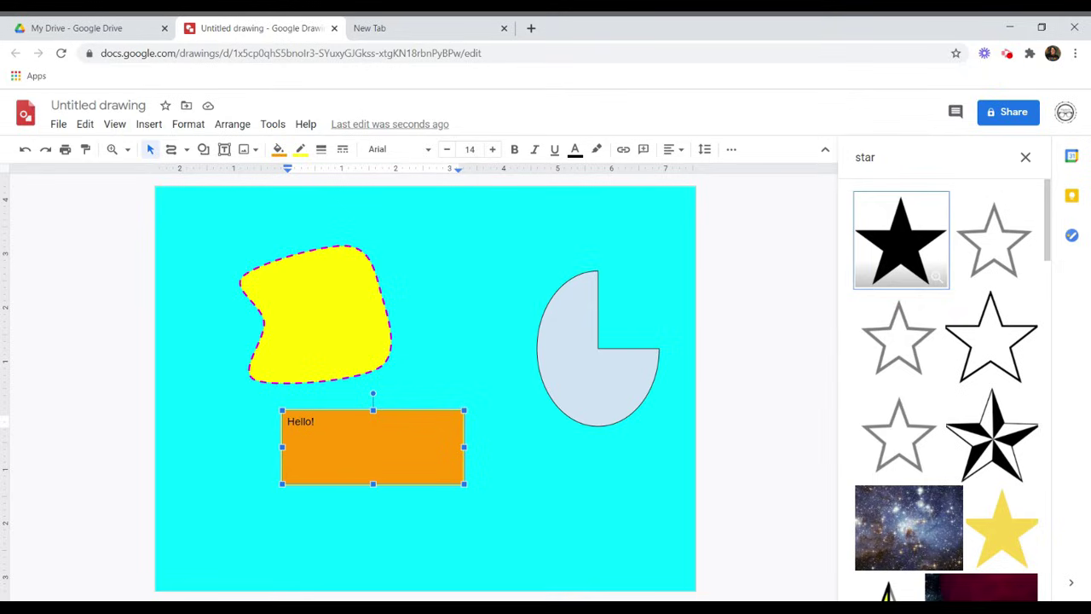
{"action": "left_click", "coordinate": [989, 243]}
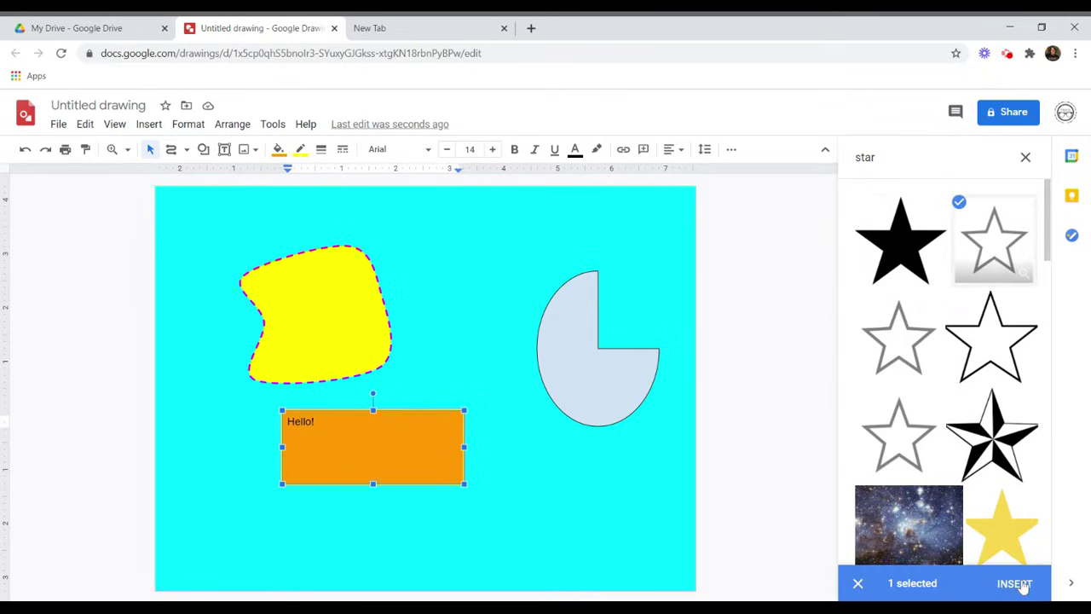
- Insert the outline star image, enlarge it up-left, and nudge it over the drawing's centre
{"action": "left_click", "coordinate": [1015, 584]}
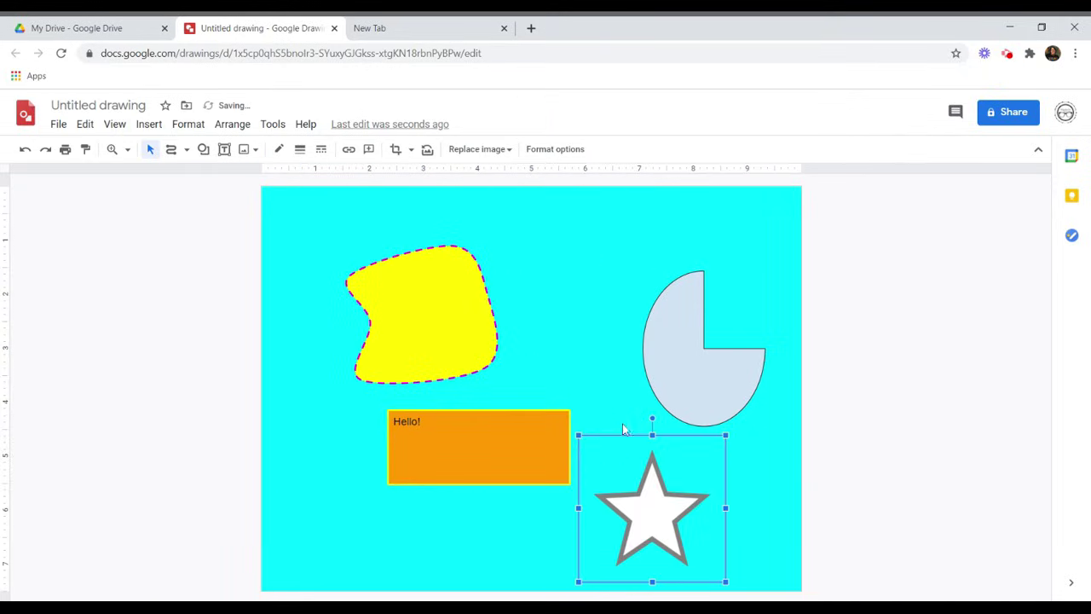
{"action": "left_click_drag", "start_coordinate": [578, 437], "coordinate": [451, 253]}
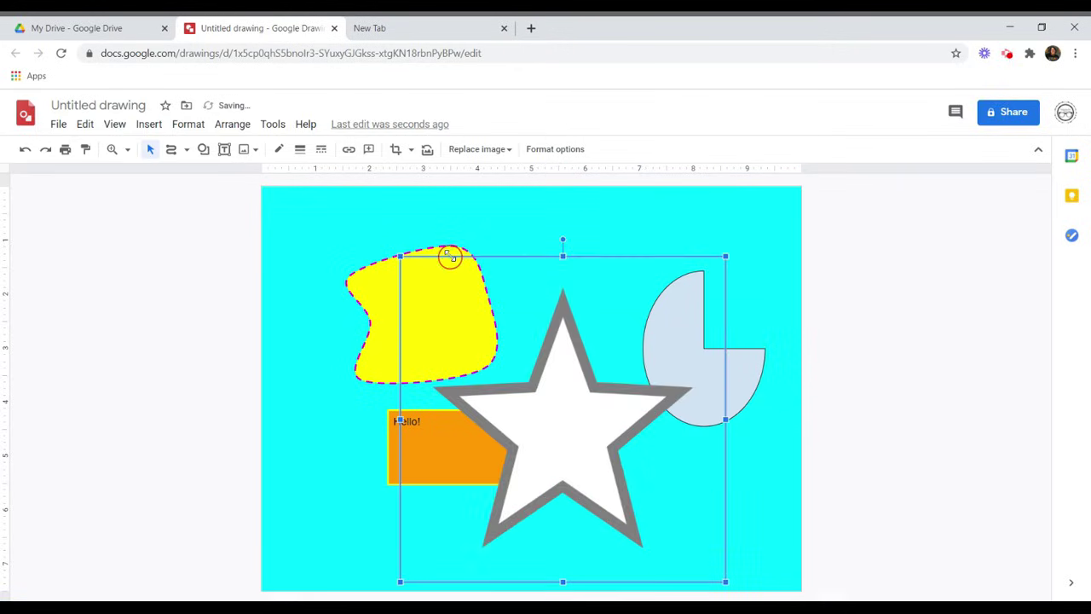
{"action": "left_click_drag", "start_coordinate": [567, 396], "coordinate": [555, 371]}
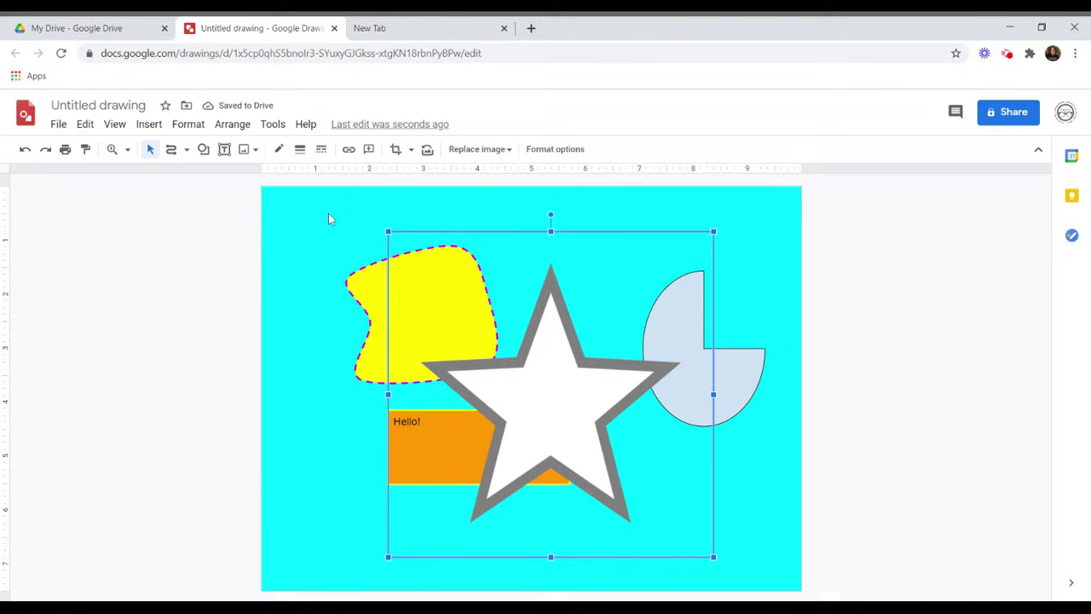
- Send the star image to the back, behind the blob, pie and Hello! box
{"action": "left_click", "coordinate": [239, 126]}
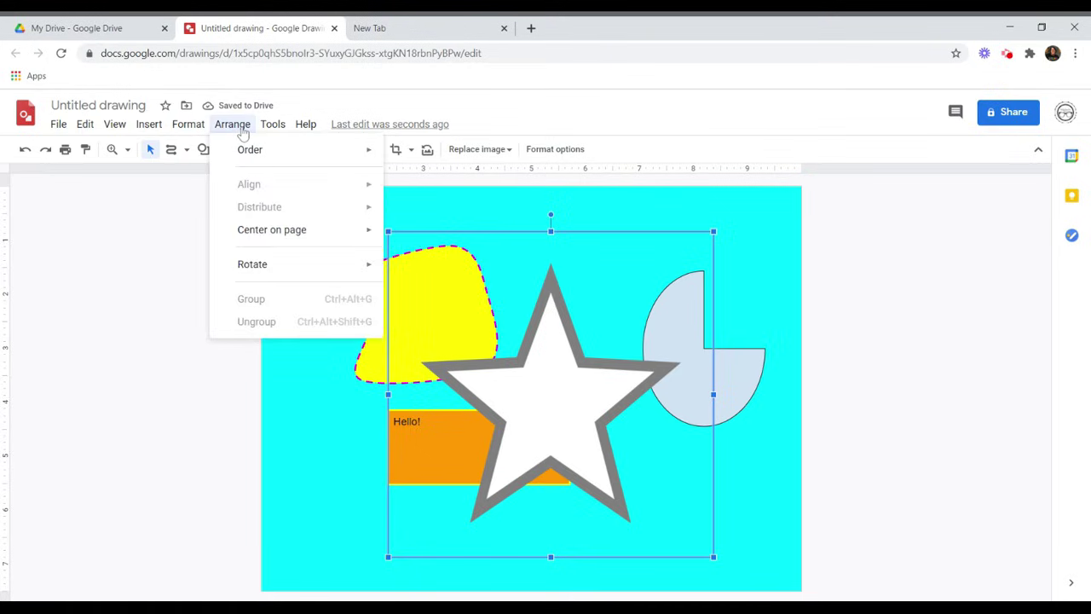
{"action": "mouse_move", "coordinate": [281, 158]}
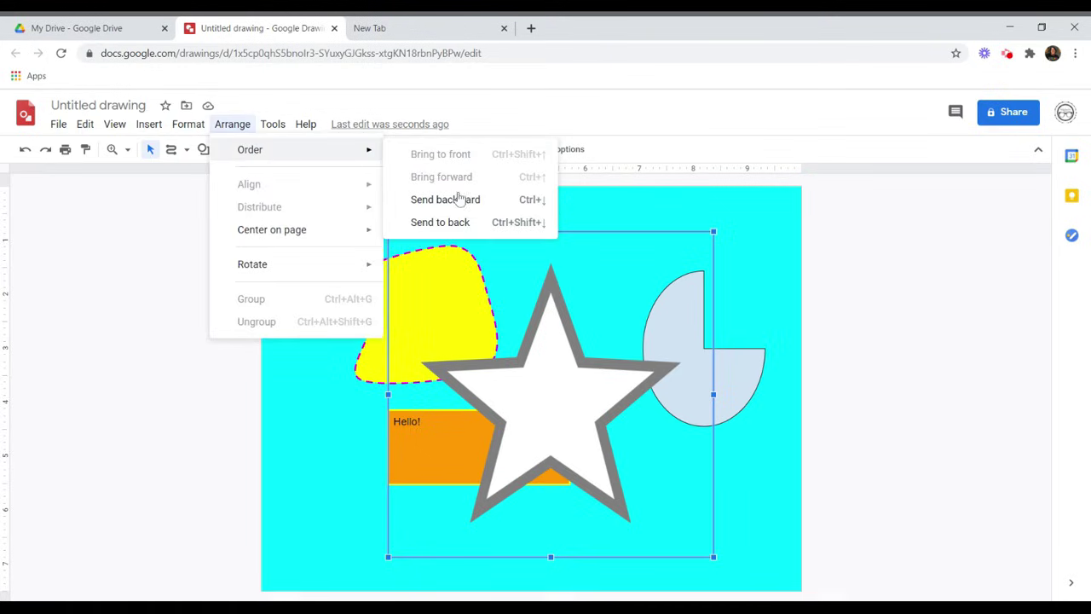
{"action": "left_click", "coordinate": [458, 223]}
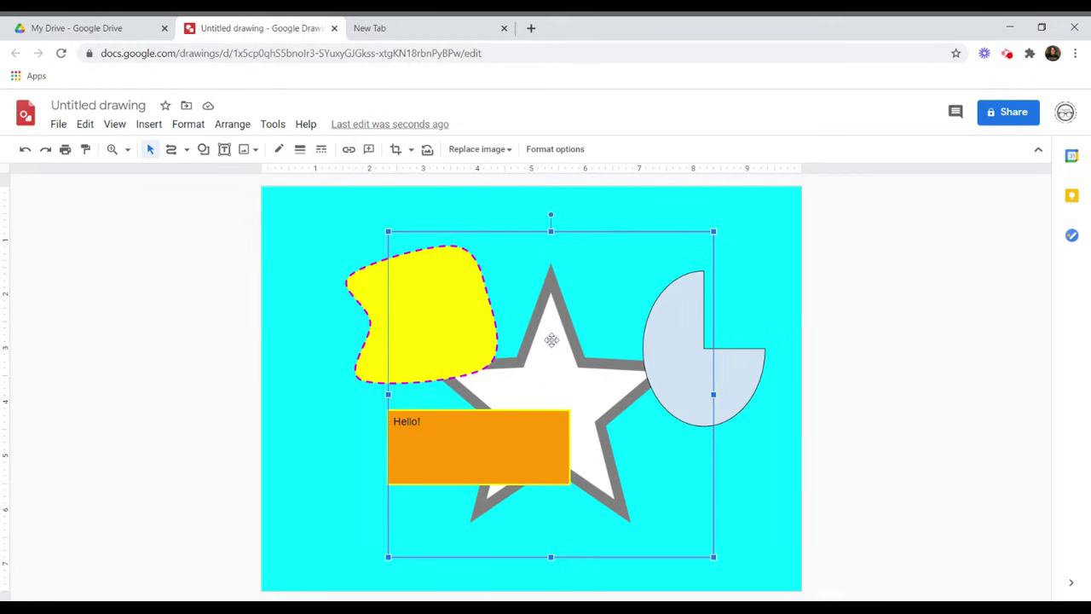
- Rotate the star 90° and raise its X position by 0.2 in to 2.54 in
{"action": "left_click", "coordinate": [554, 149]}
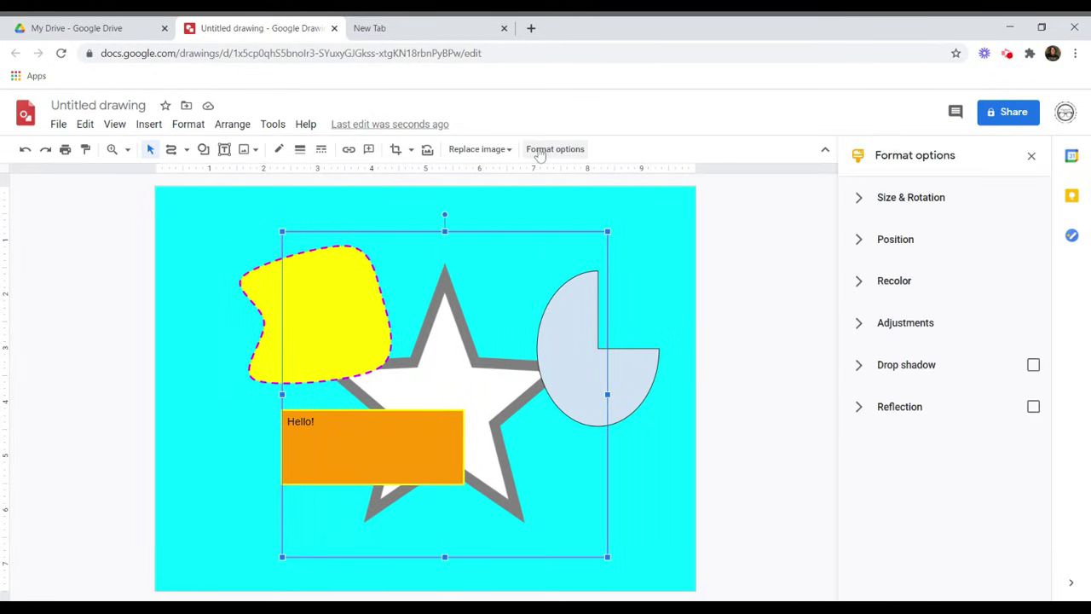
{"action": "left_click", "coordinate": [858, 198]}
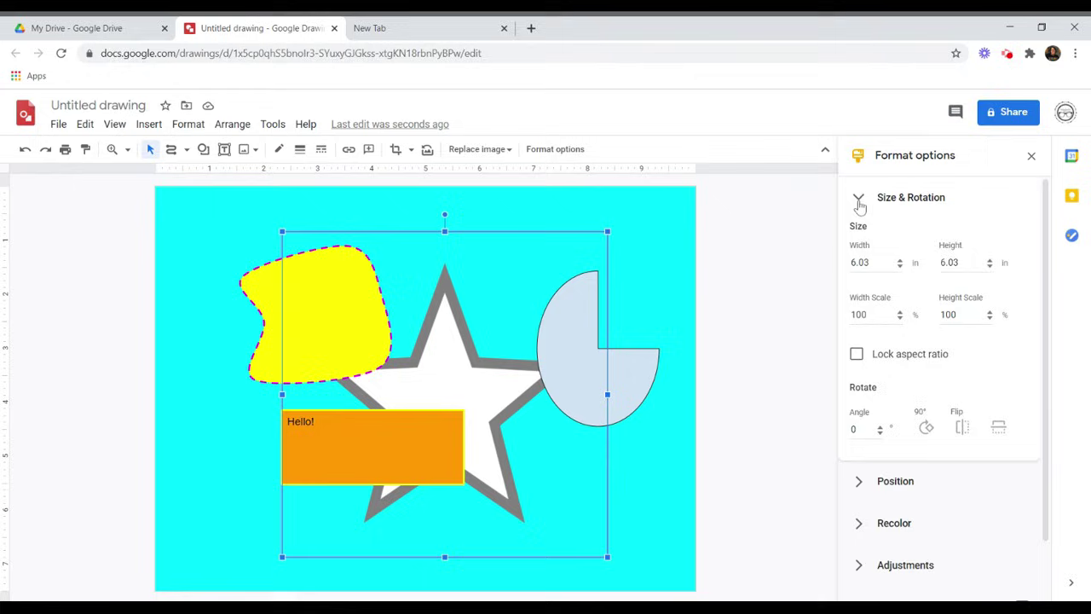
{"action": "left_click", "coordinate": [926, 433]}
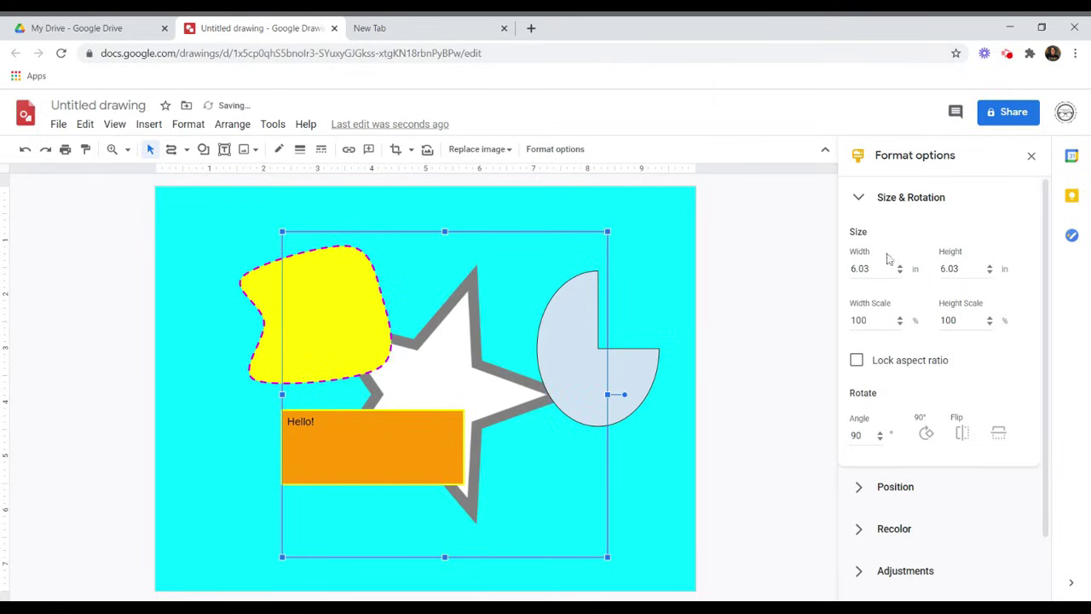
{"action": "left_click", "coordinate": [861, 201]}
{"action": "left_click", "coordinate": [858, 239]}
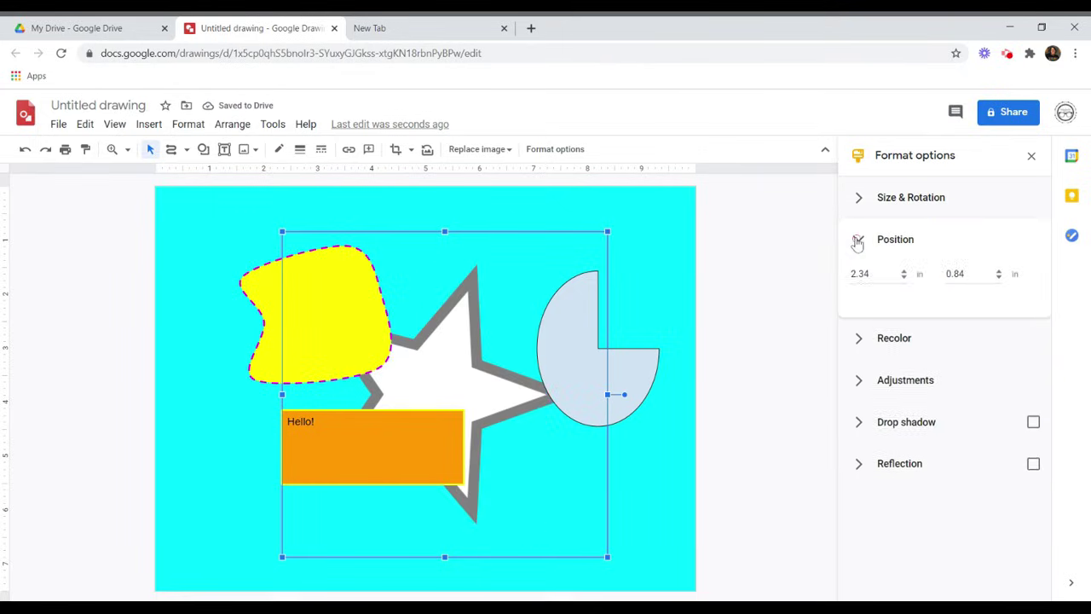
{"action": "left_click", "coordinate": [906, 338]}
{"action": "left_click", "coordinate": [905, 338]}
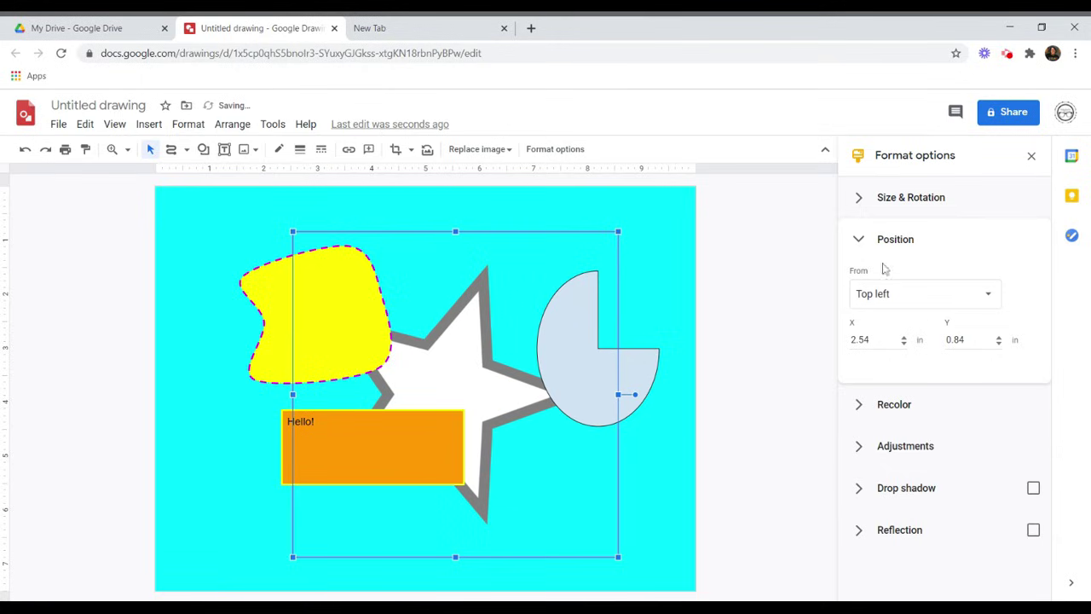
{"action": "left_click", "coordinate": [860, 243]}
- Recolor the star image to Light 5 green
{"action": "left_click", "coordinate": [859, 282]}
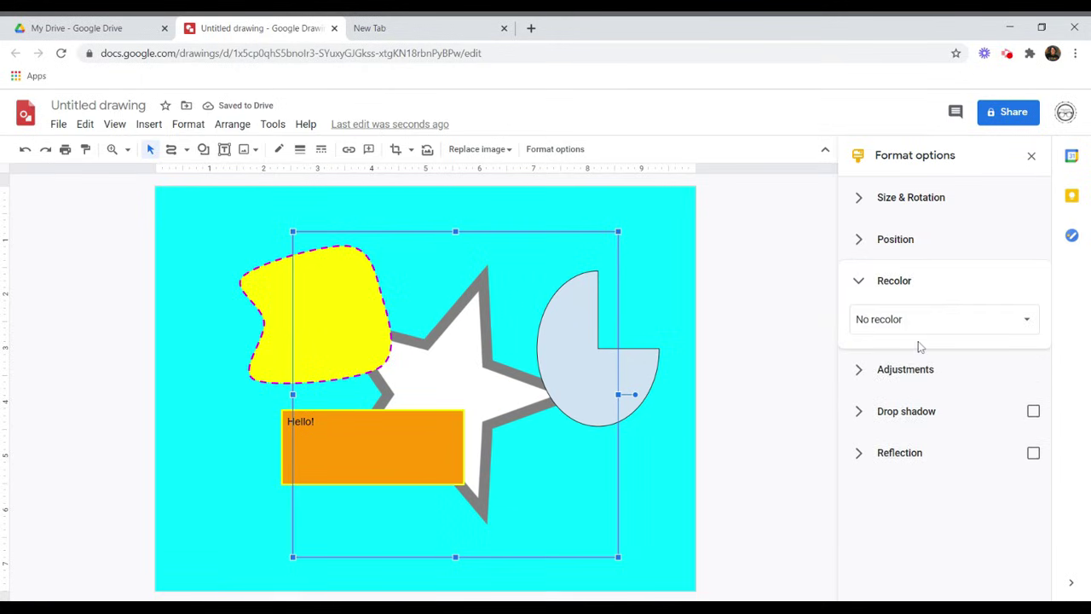
{"action": "left_click", "coordinate": [918, 326]}
{"action": "left_click", "coordinate": [938, 460]}
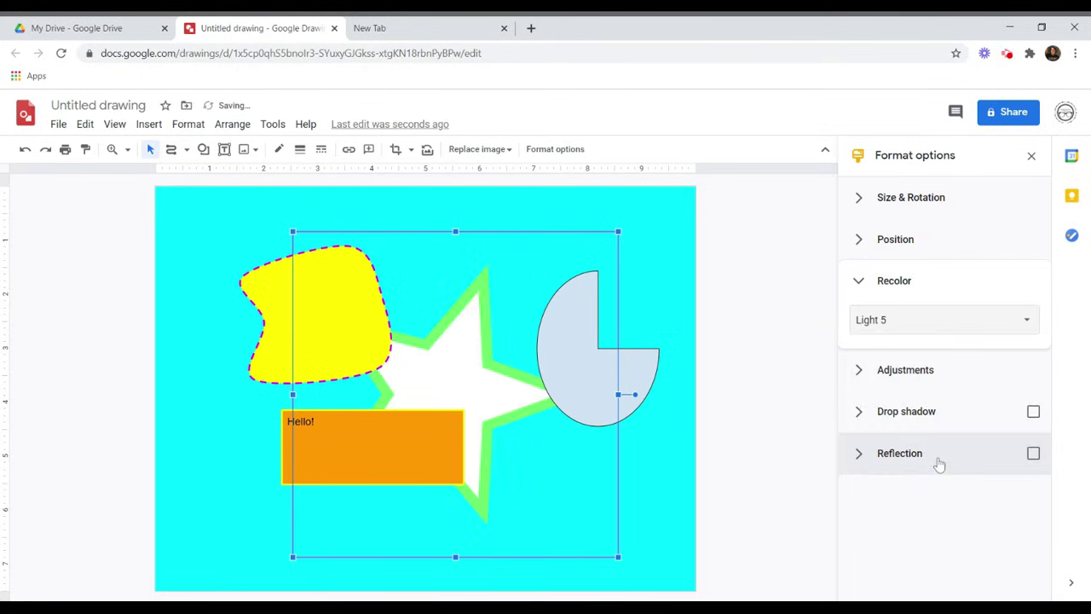
{"action": "left_click", "coordinate": [1031, 156]}
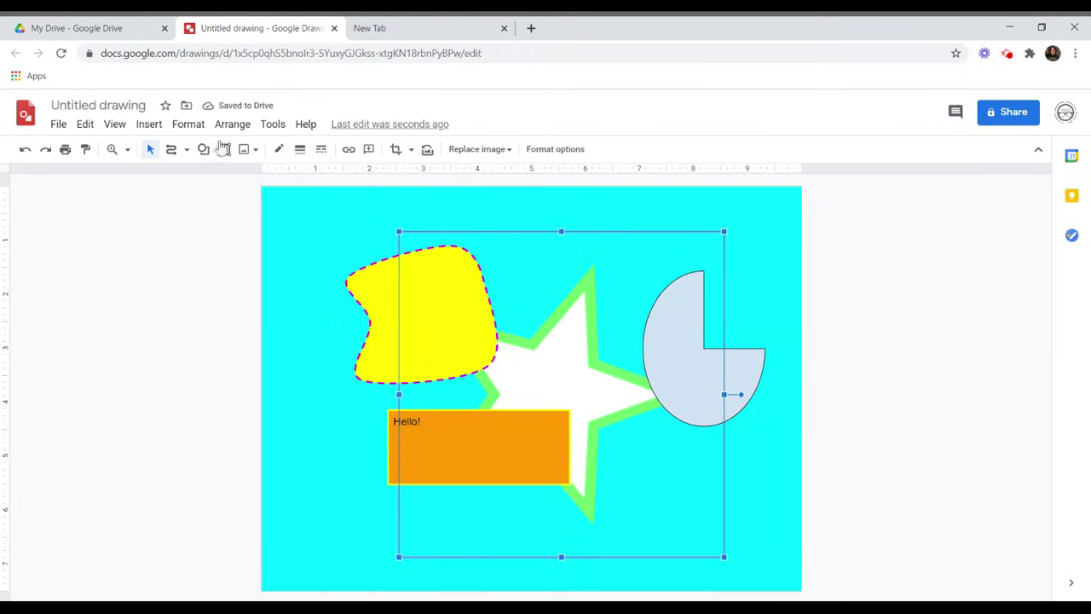
{"action": "left_click", "coordinate": [150, 125]}
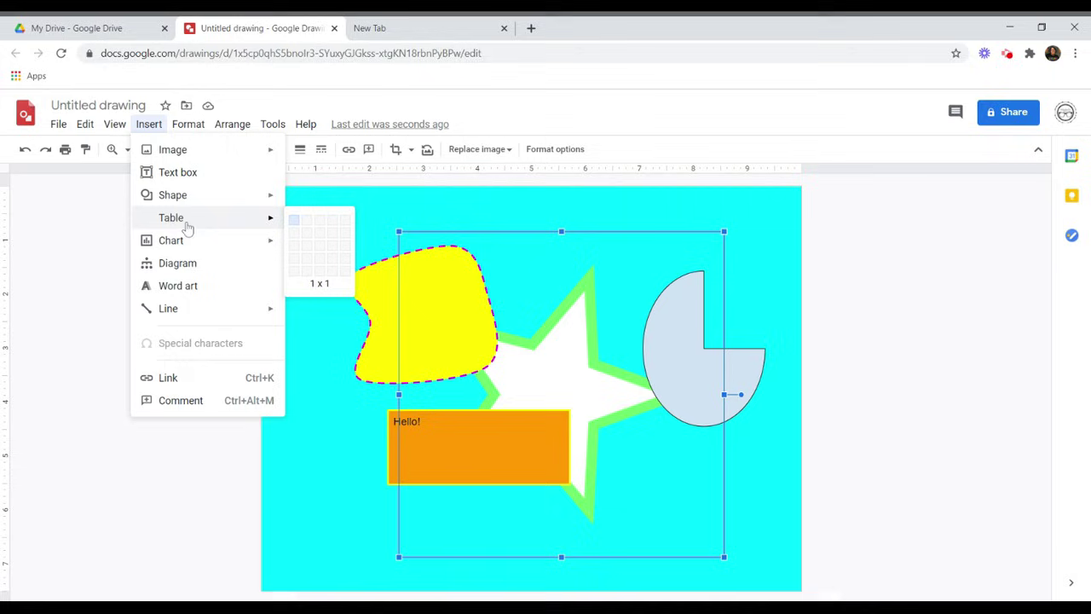
{"action": "mouse_move", "coordinate": [200, 246]}
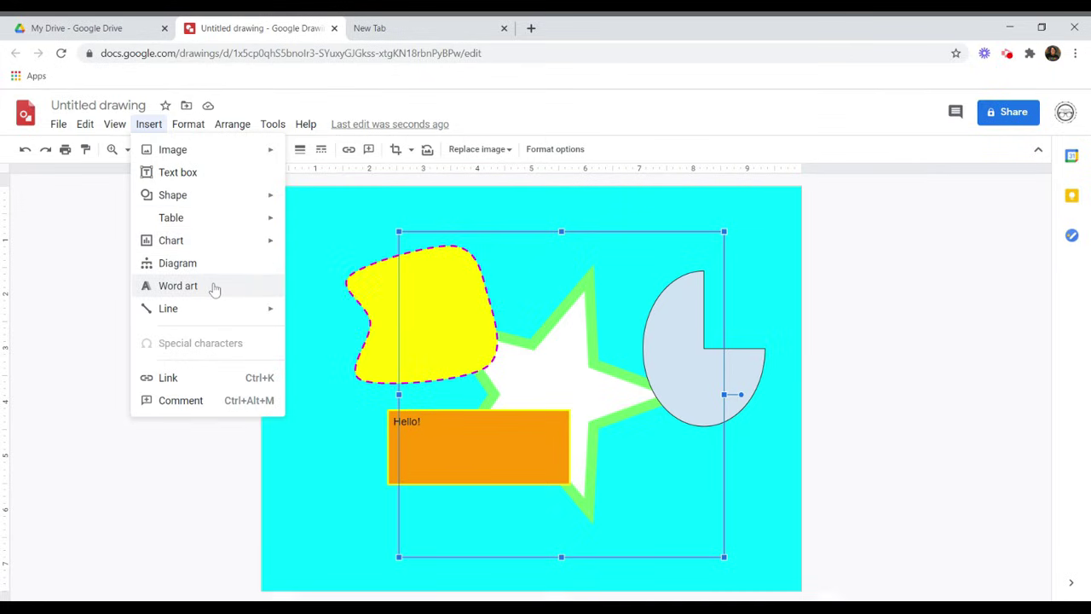
{"action": "left_click", "coordinate": [149, 128]}
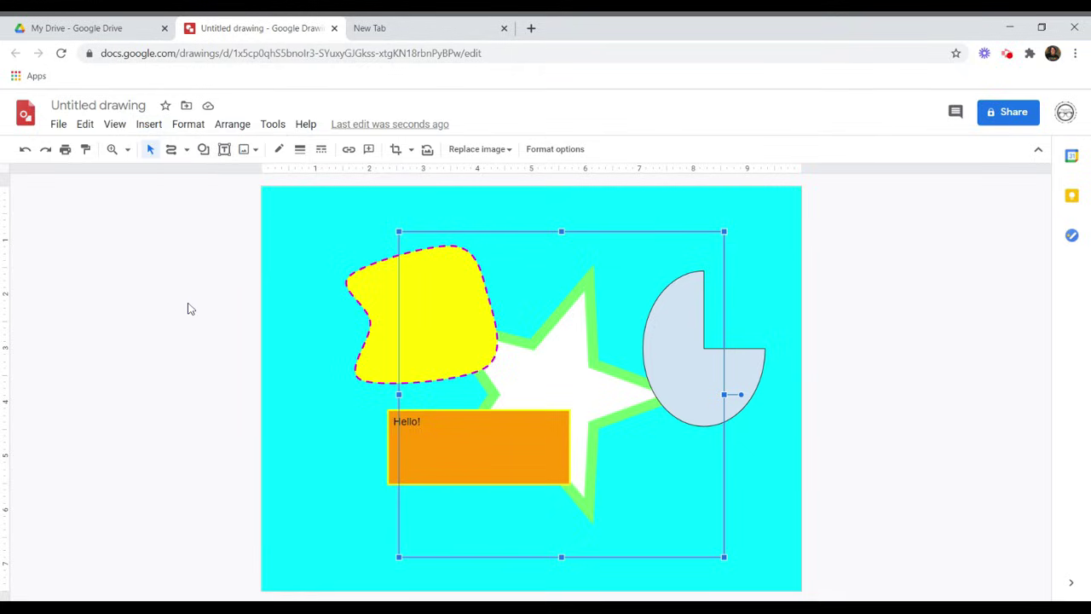
- Rename the drawing to 'My Awesome Drawing' and deselect everything on the canvas
{"action": "left_click", "coordinate": [109, 105]}
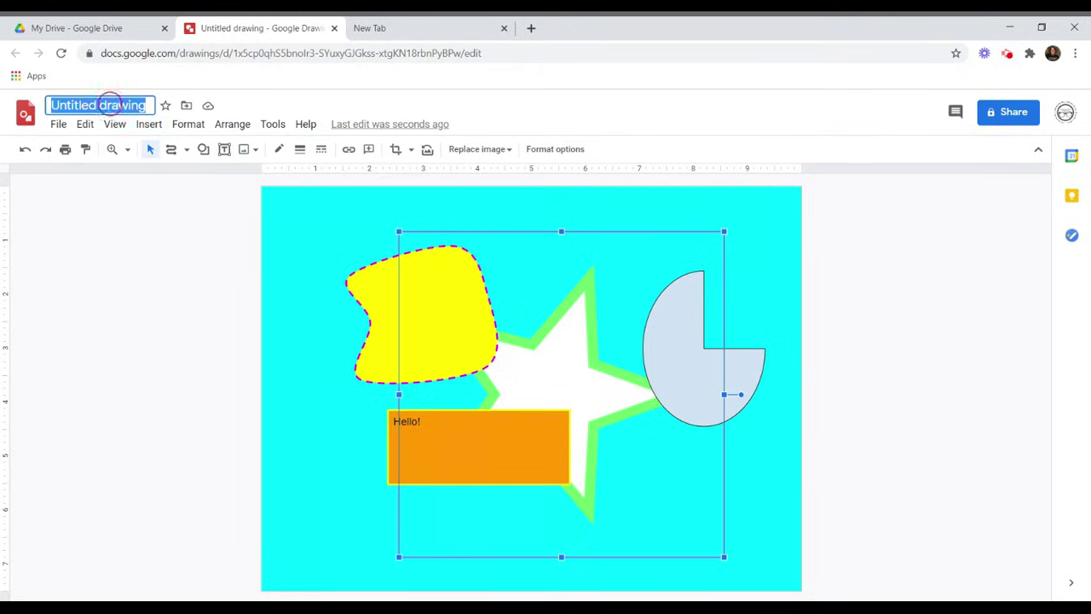
{"action": "type", "text": "My Awe"}
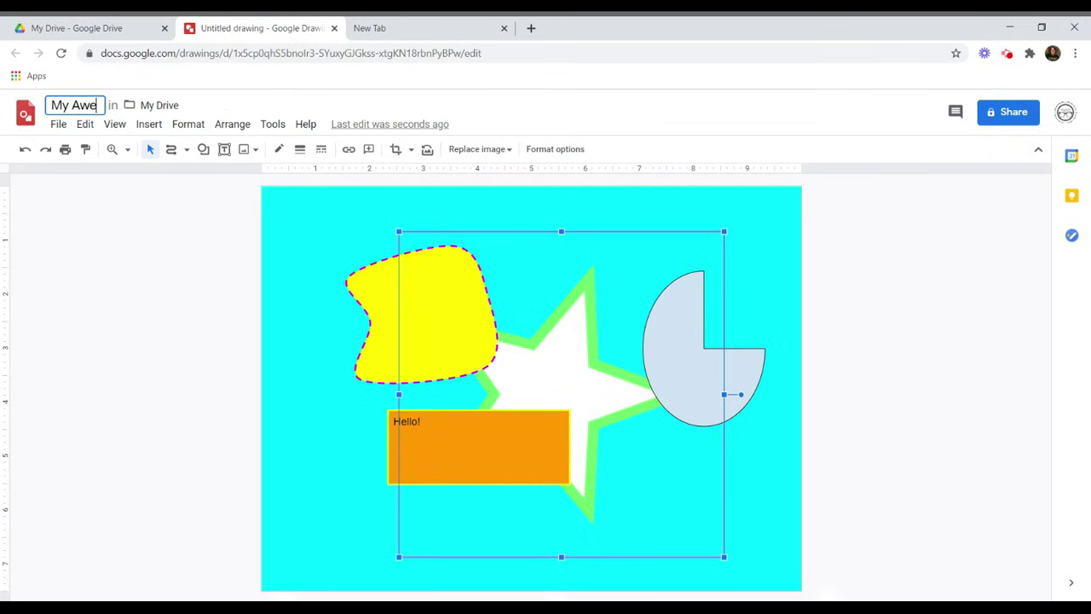
{"action": "type", "text": "some Drawing"}
{"action": "key", "text": "Return"}
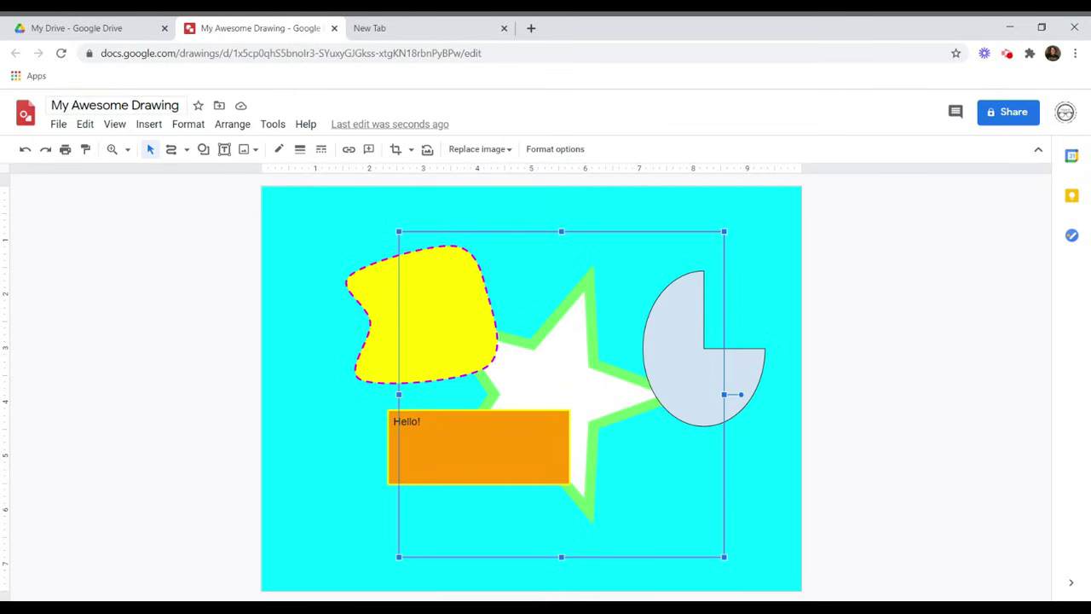
{"action": "left_click", "coordinate": [132, 274]}
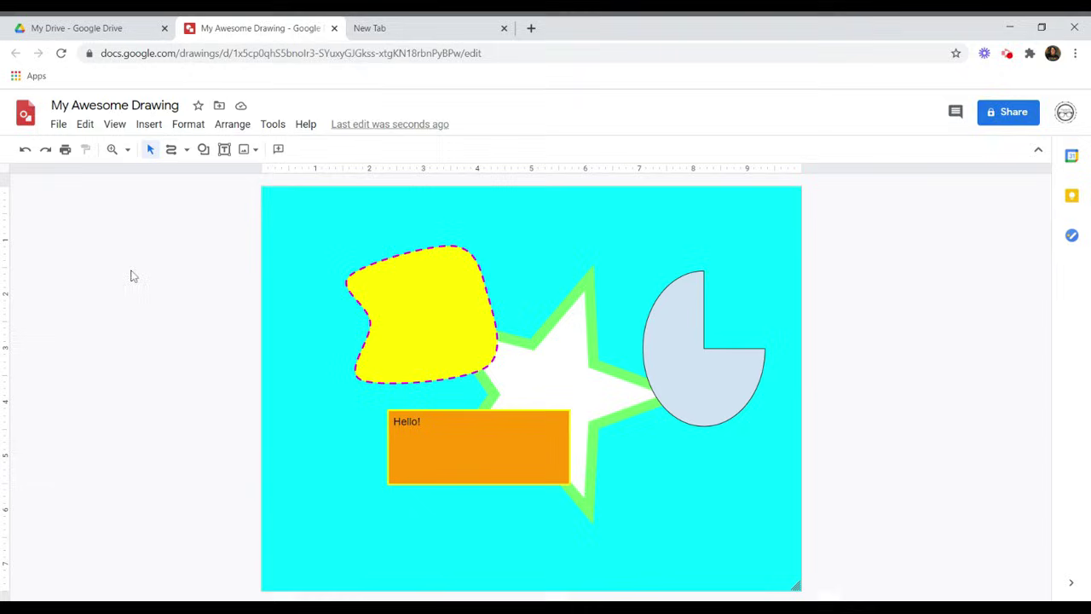